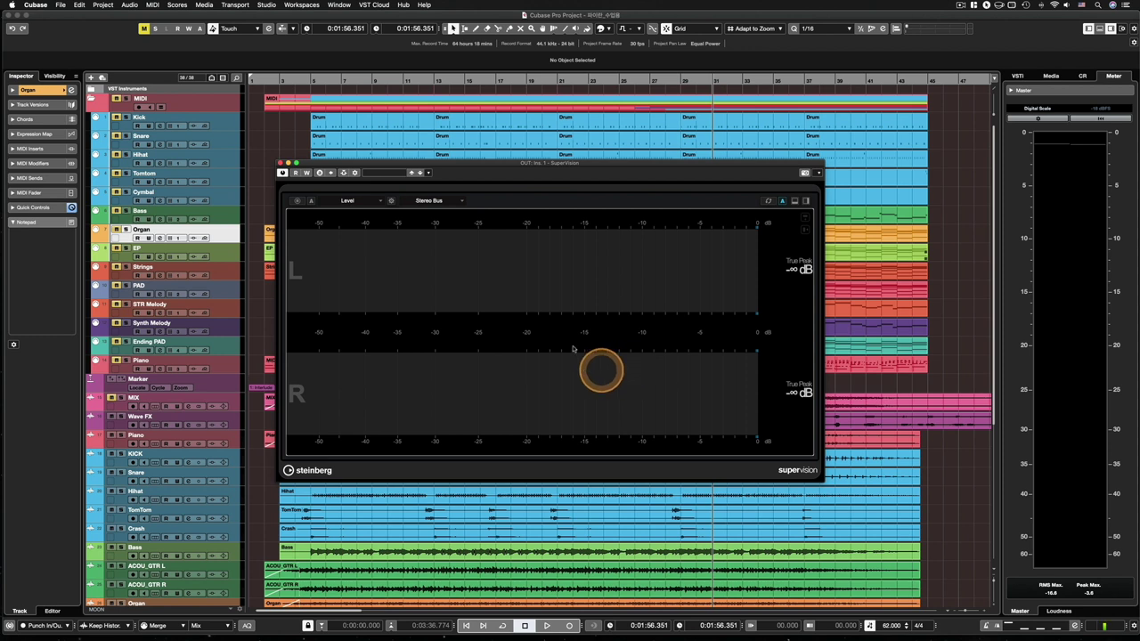
# Move the project cursor back to about bar 9 in the ruler.
pyautogui.click(375, 79)
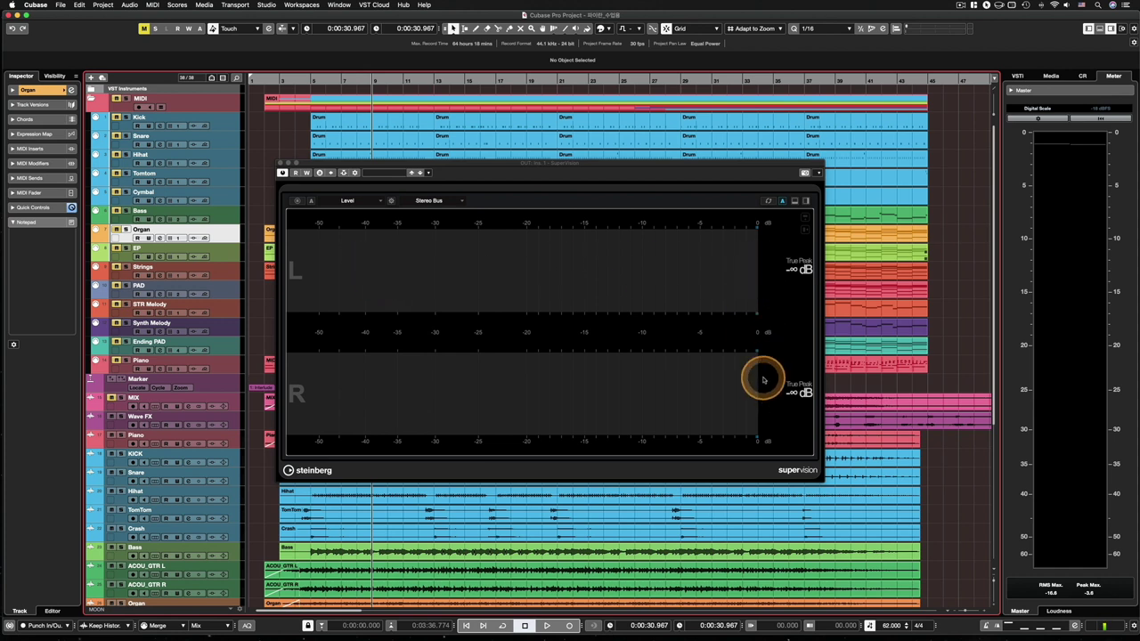
pyautogui.click(880, 232)
pyautogui.click(1099, 110)
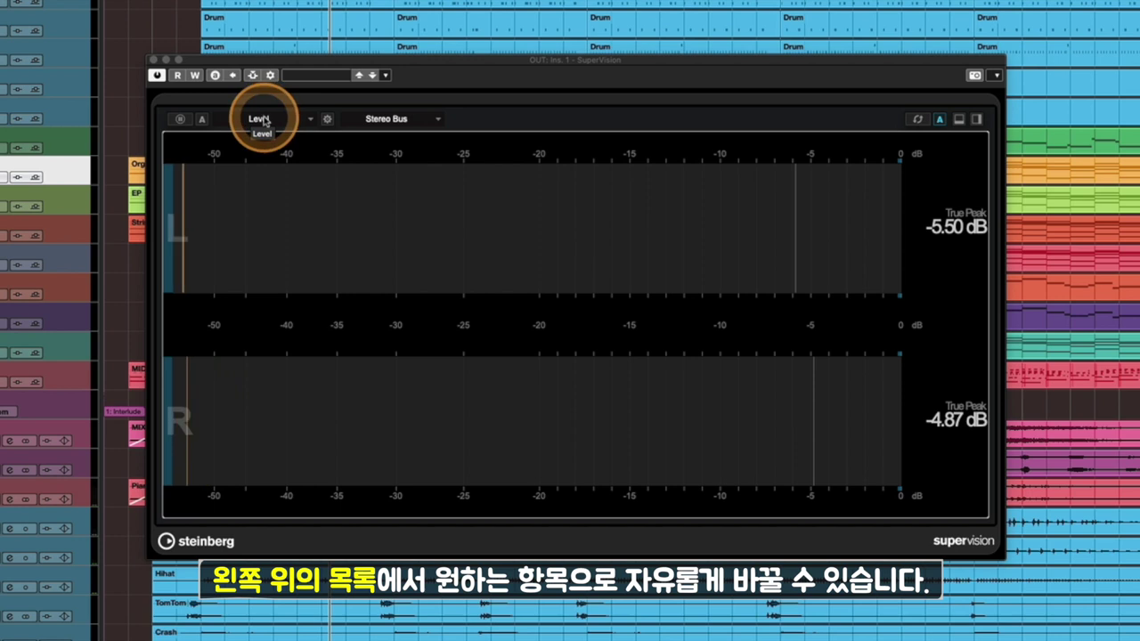
# Change the SuperVision module from Level to Spectrogram, followed by Loudness.
pyautogui.click(261, 120)
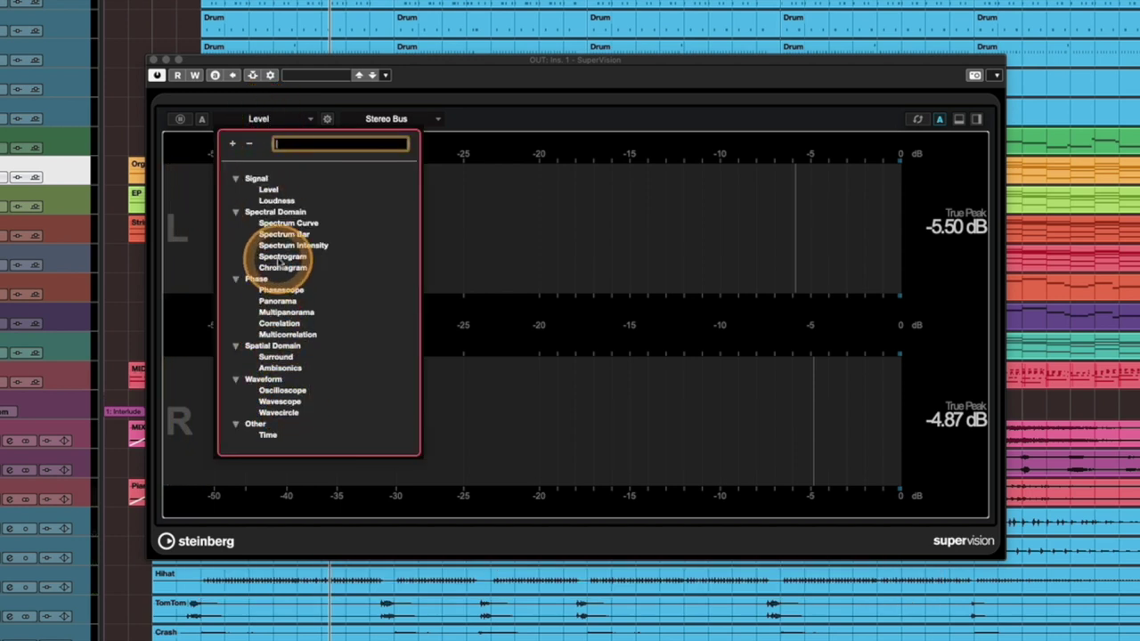
pyautogui.click(281, 257)
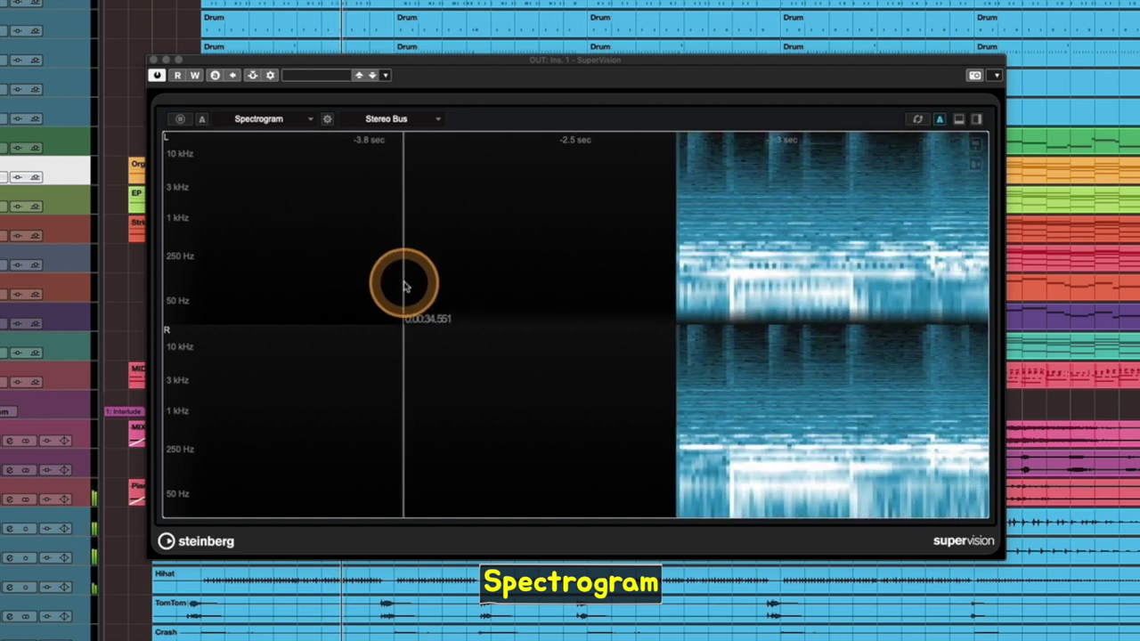
pyautogui.click(267, 118)
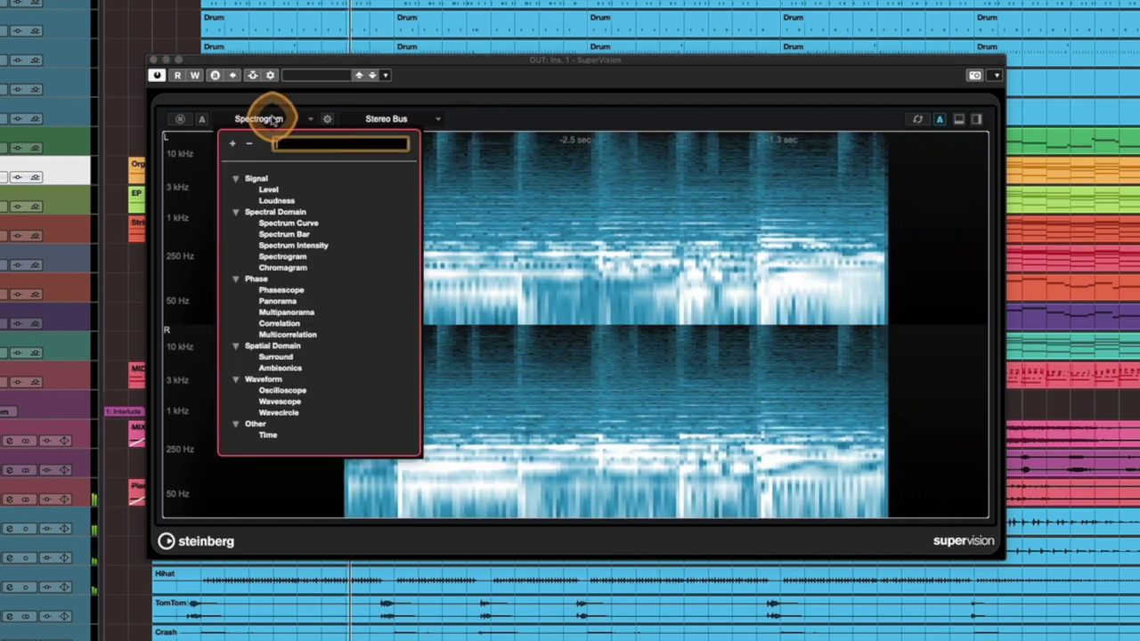
pyautogui.click(277, 200)
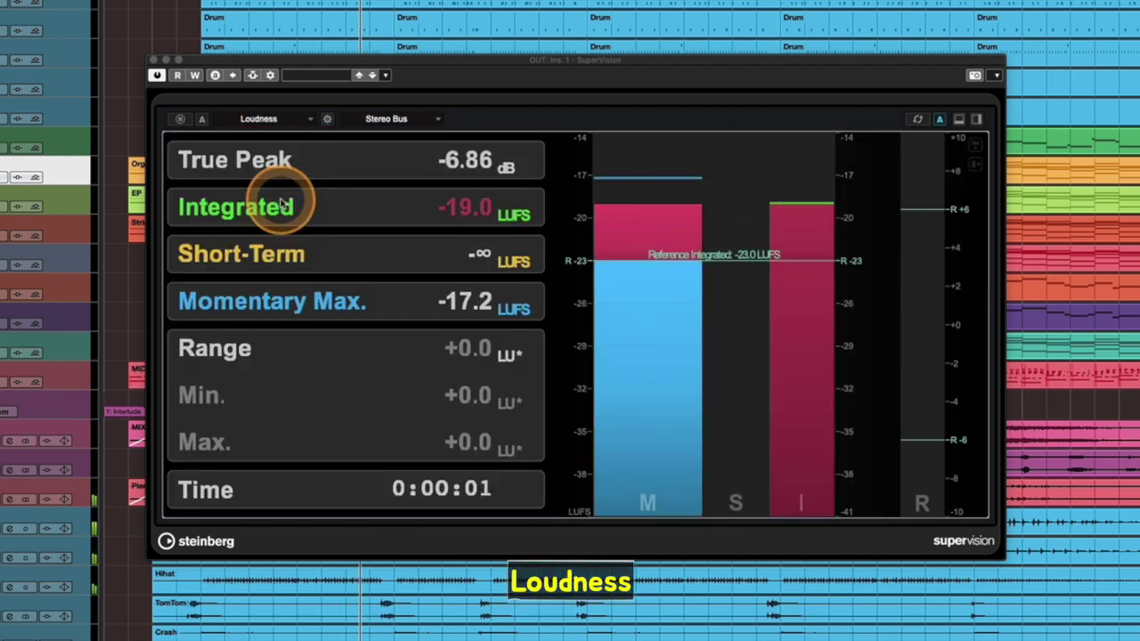
# Change the module to Panorama, followed by Time, and play a short stretch of the project.
pyautogui.click(271, 119)
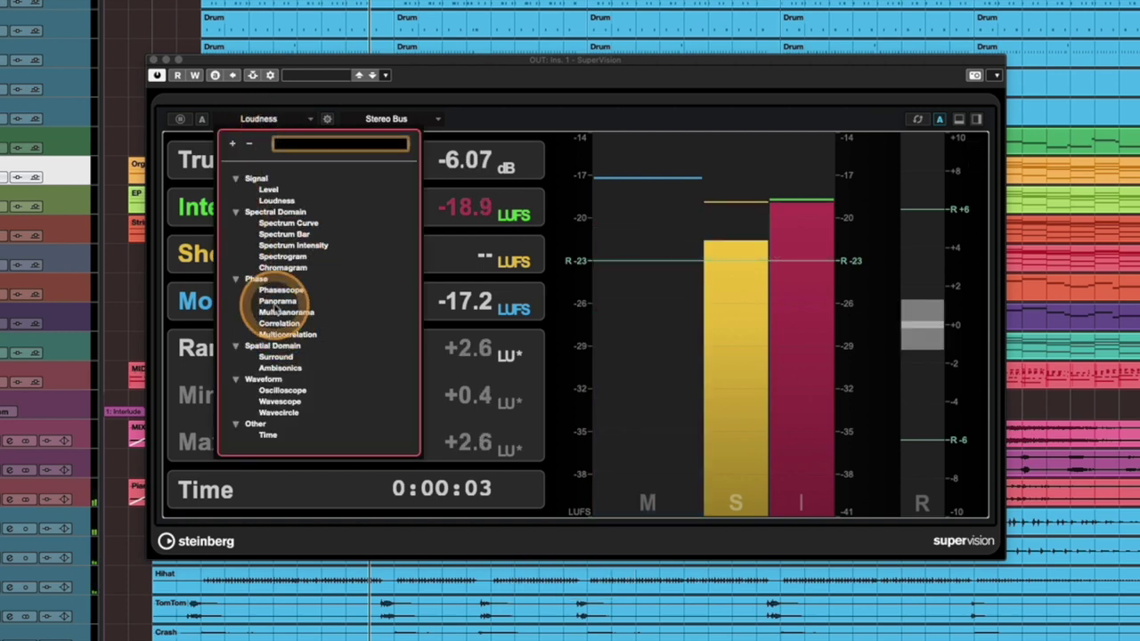
pyautogui.click(277, 302)
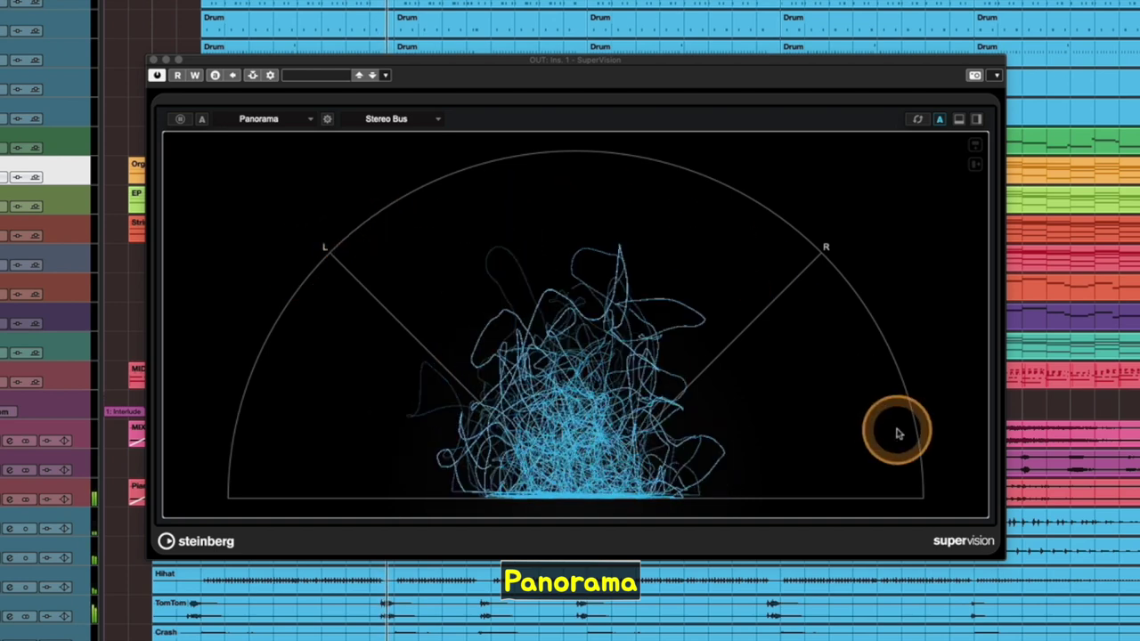
pyautogui.click(267, 123)
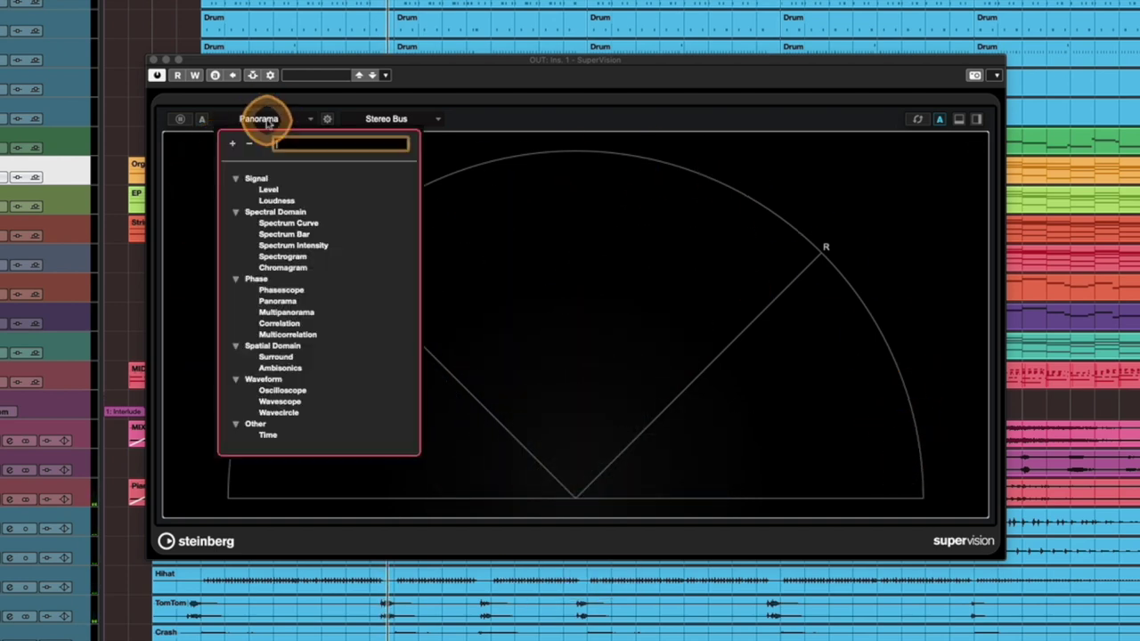
pyautogui.click(269, 434)
pyautogui.press('space')
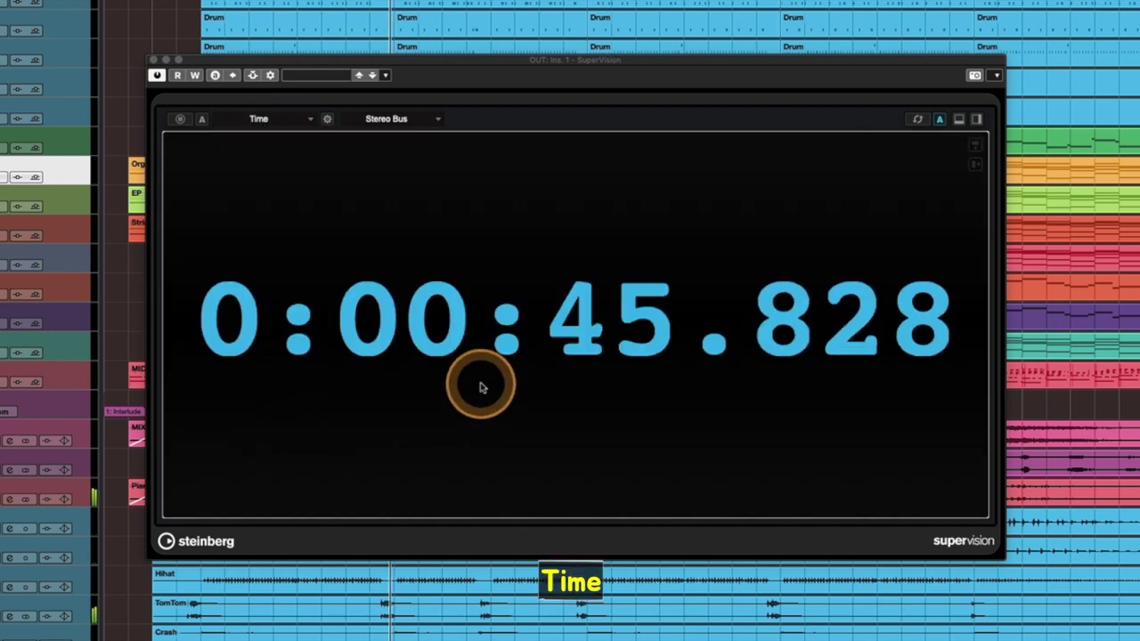
pyautogui.press('space')
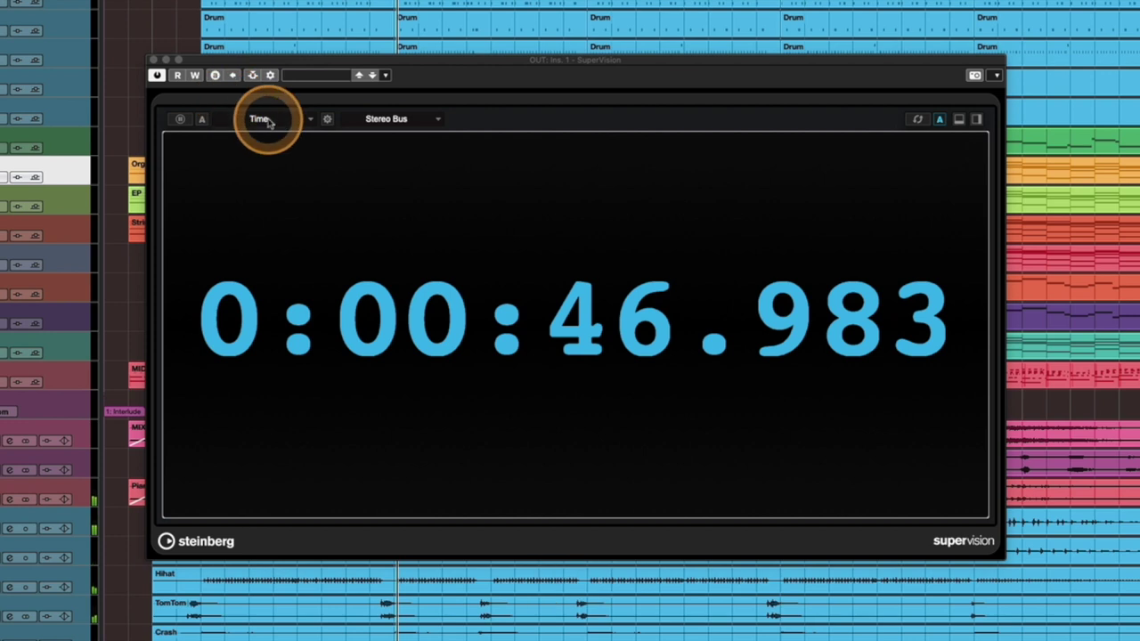
pyautogui.click(263, 119)
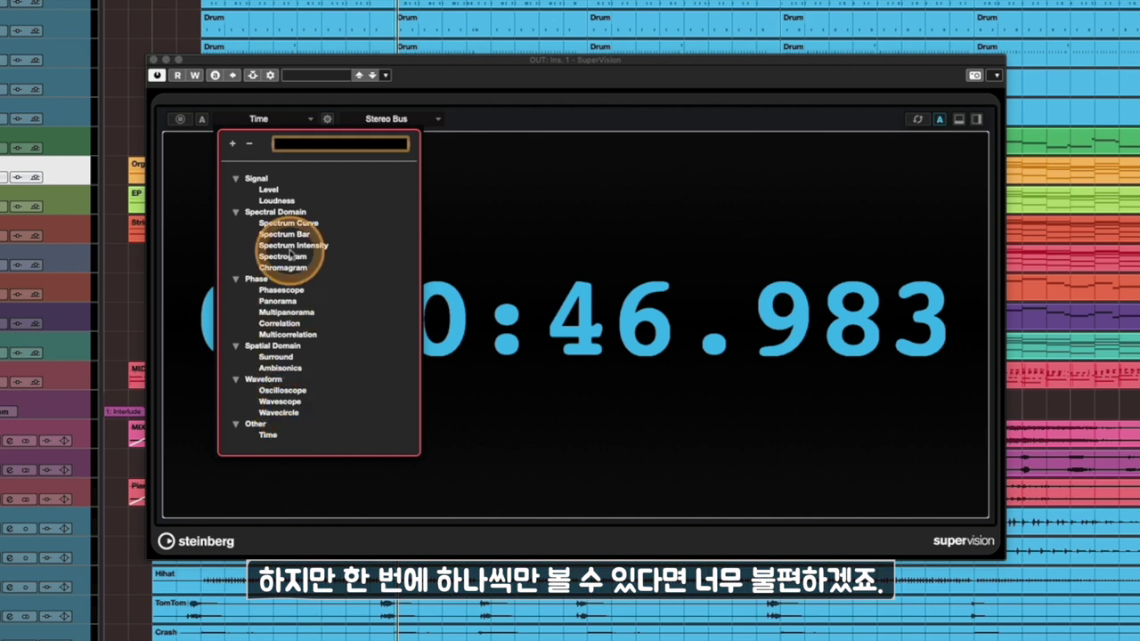
pyautogui.click(563, 282)
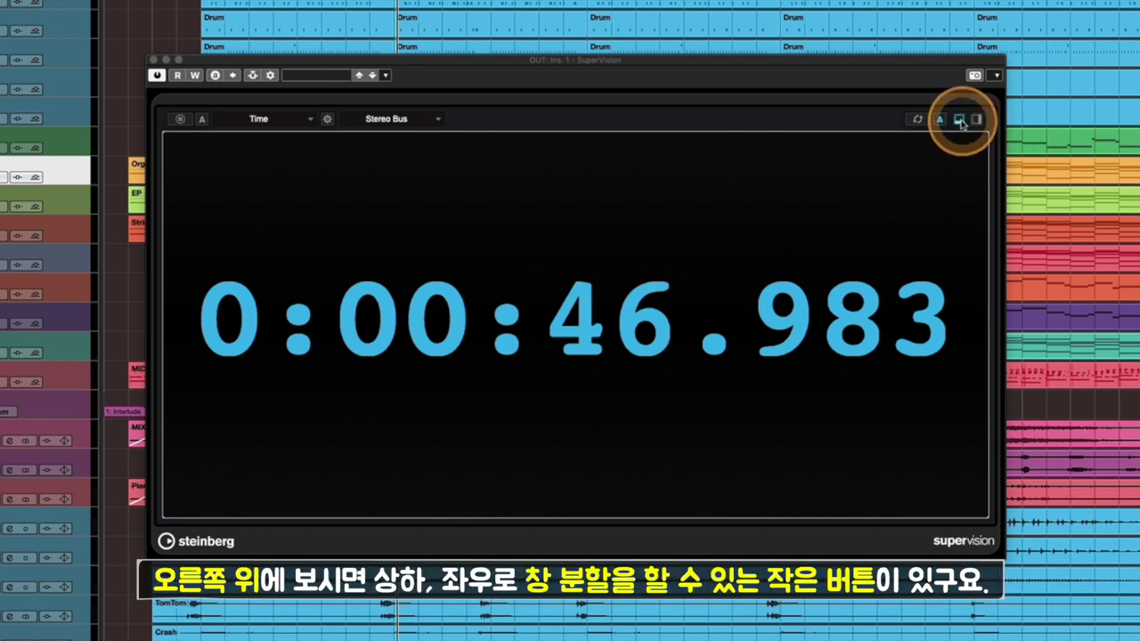
# Split the Time module into two side-by-side panes and select the Time pane.
pyautogui.moveTo(917, 143)
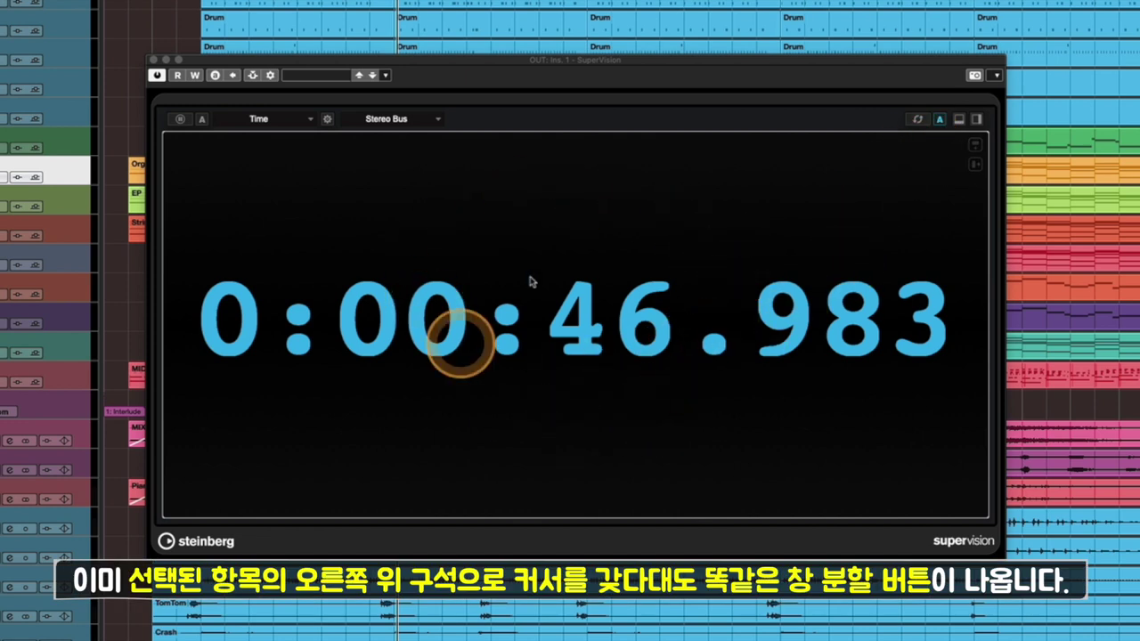
pyautogui.click(975, 168)
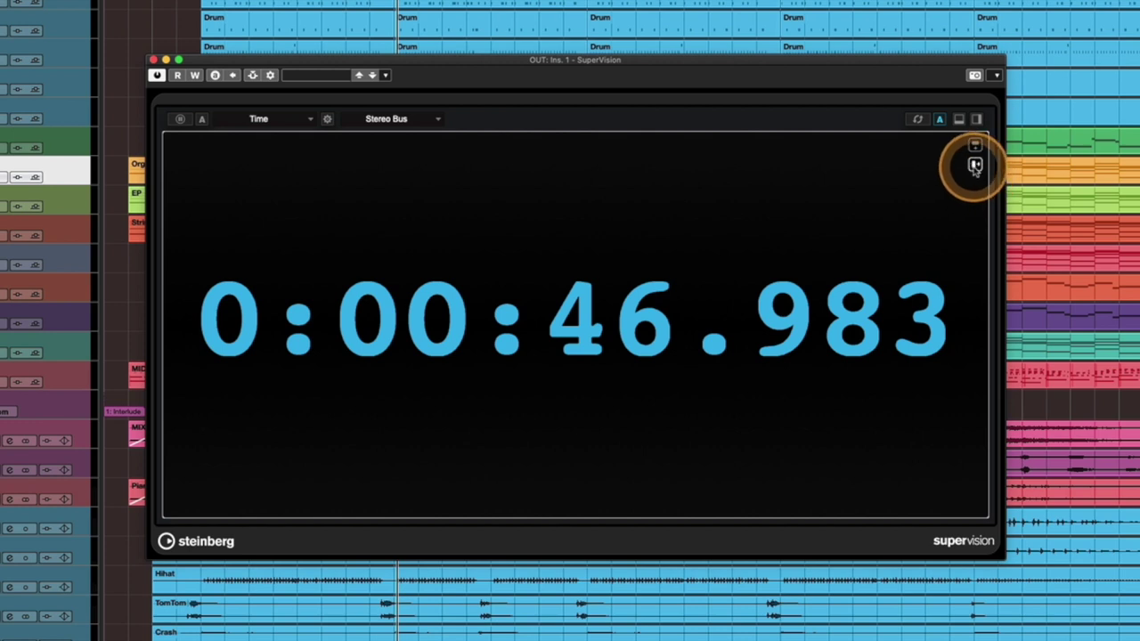
pyautogui.click(975, 167)
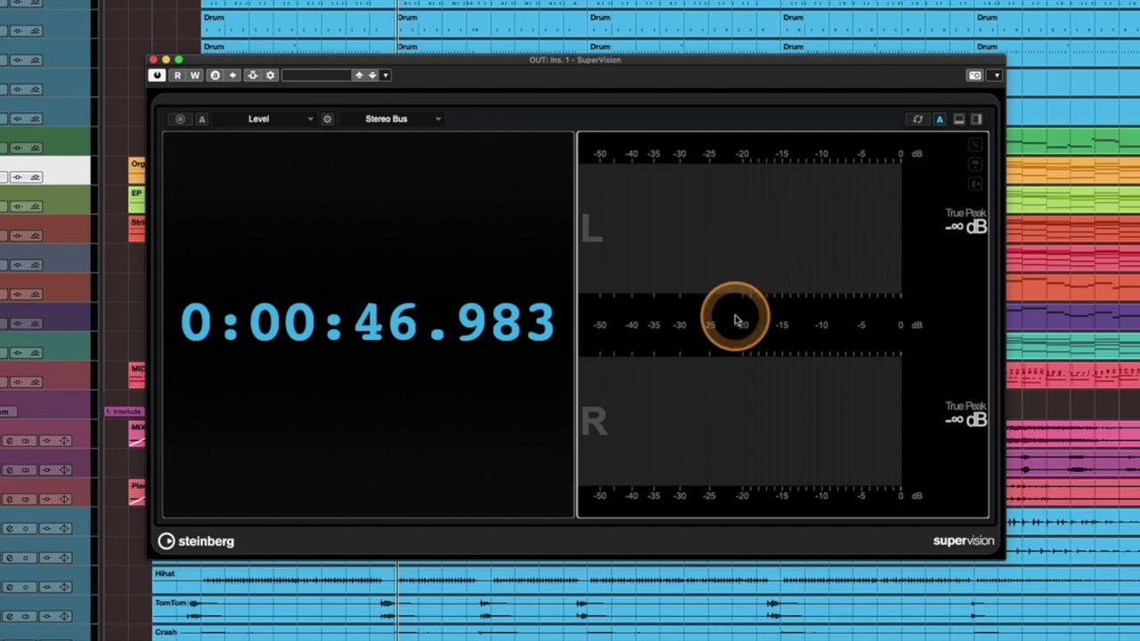
pyautogui.click(412, 259)
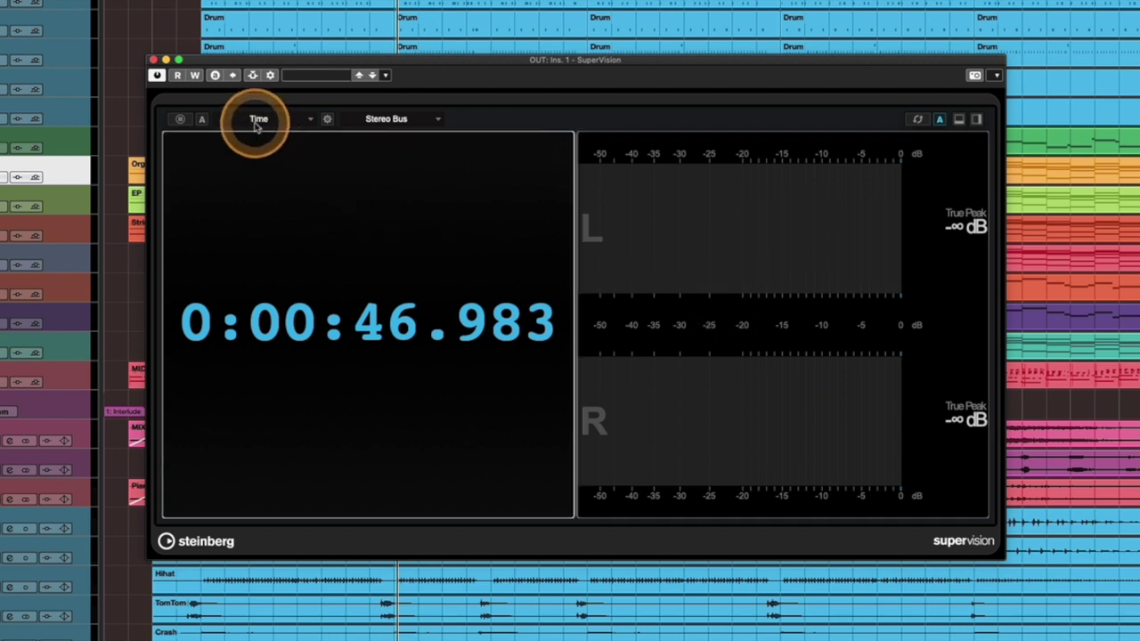
# Select the newly added Level pane and set its module to Panorama.
pyautogui.click(819, 303)
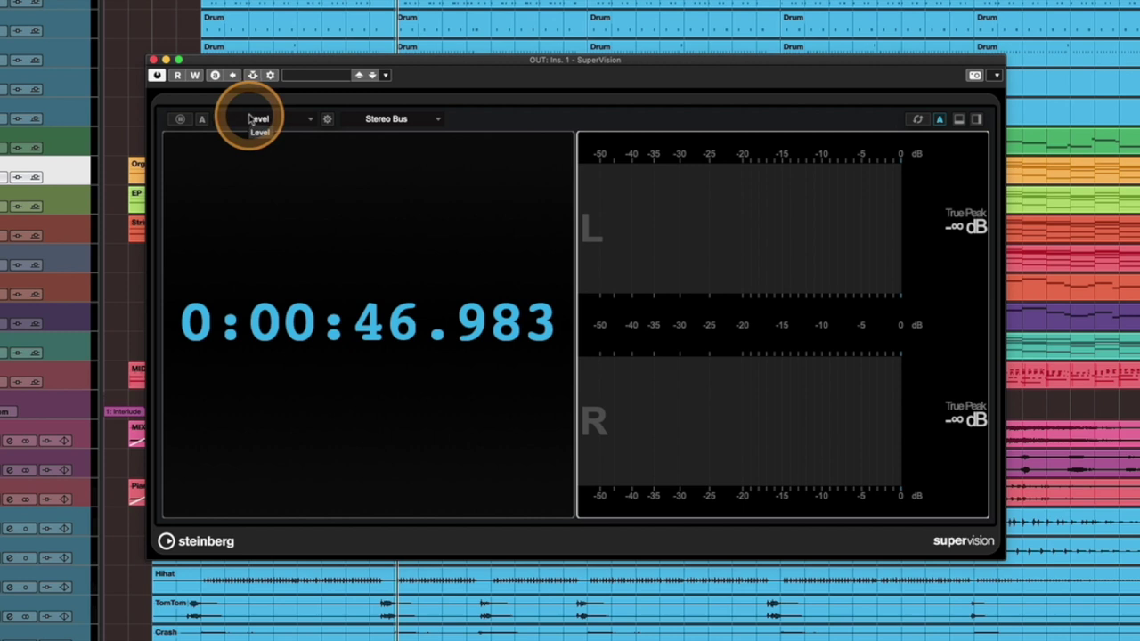
pyautogui.click(254, 120)
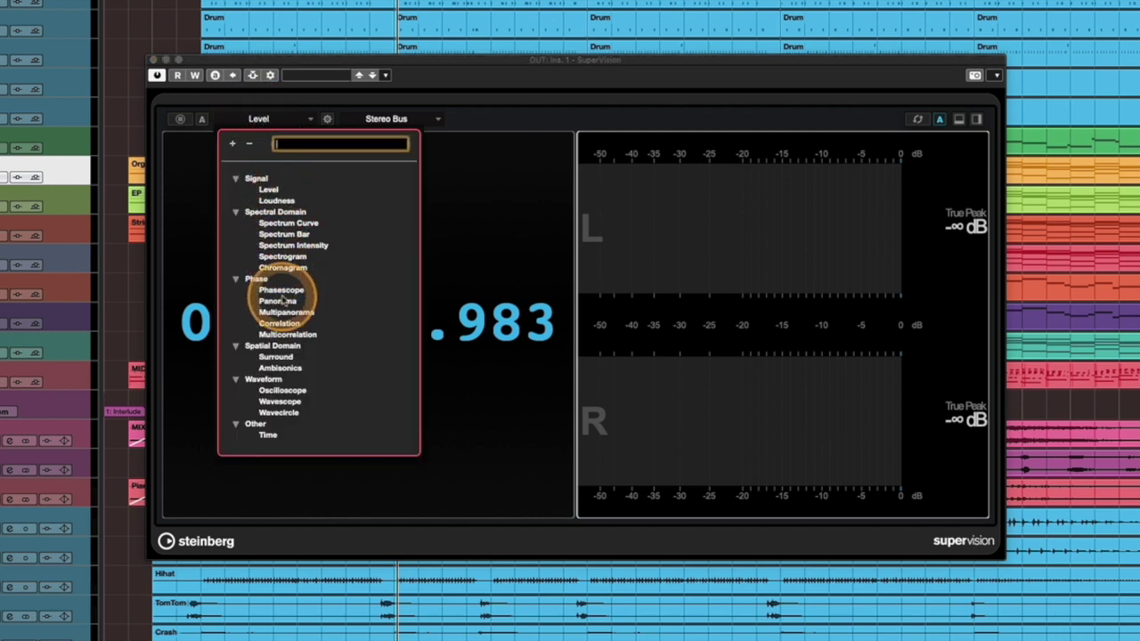
pyautogui.click(280, 301)
# Select the Time pane and set its module to Loudness.
pyautogui.click(389, 275)
pyautogui.click(278, 122)
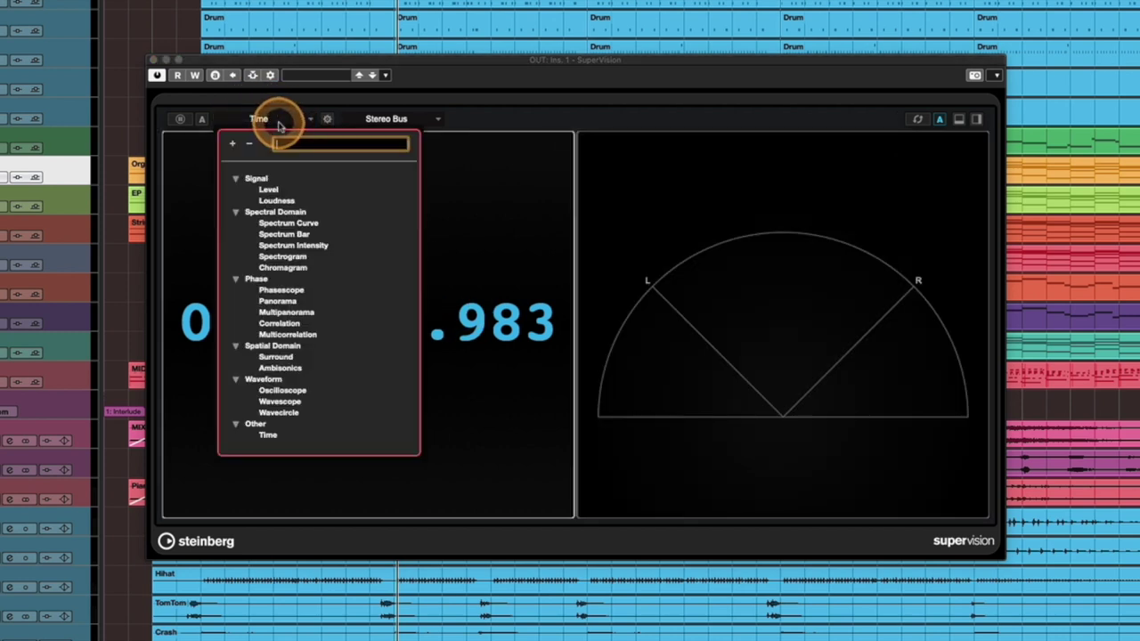
pyautogui.click(276, 200)
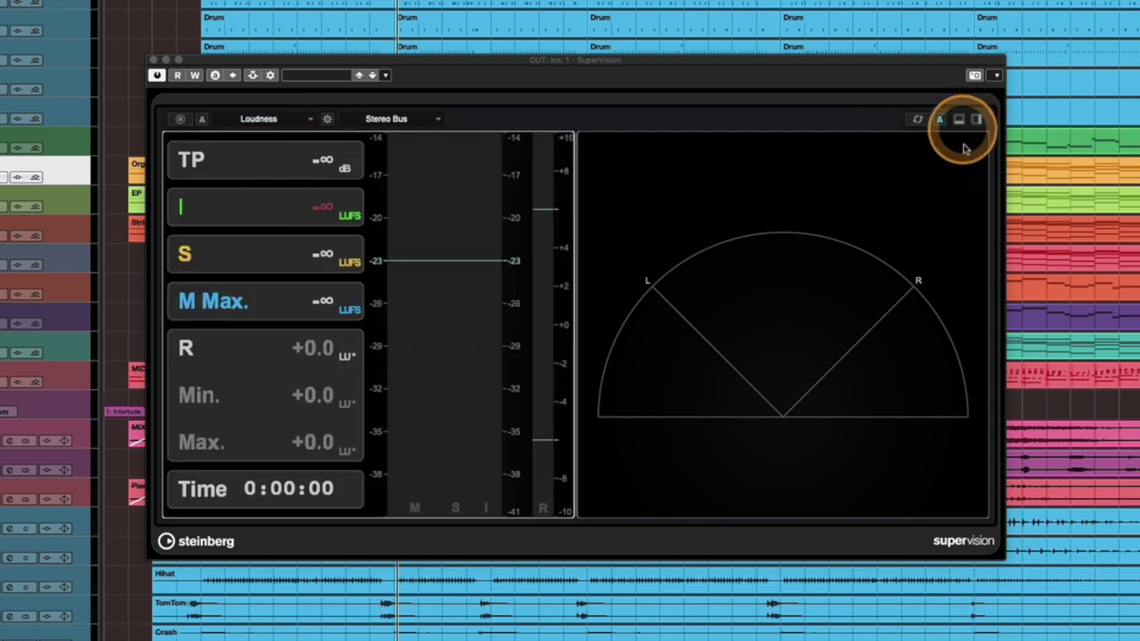
# Split the Loudness pane into upper and lower panes and set the lower one to Chromagram.
pyautogui.moveTo(976, 167)
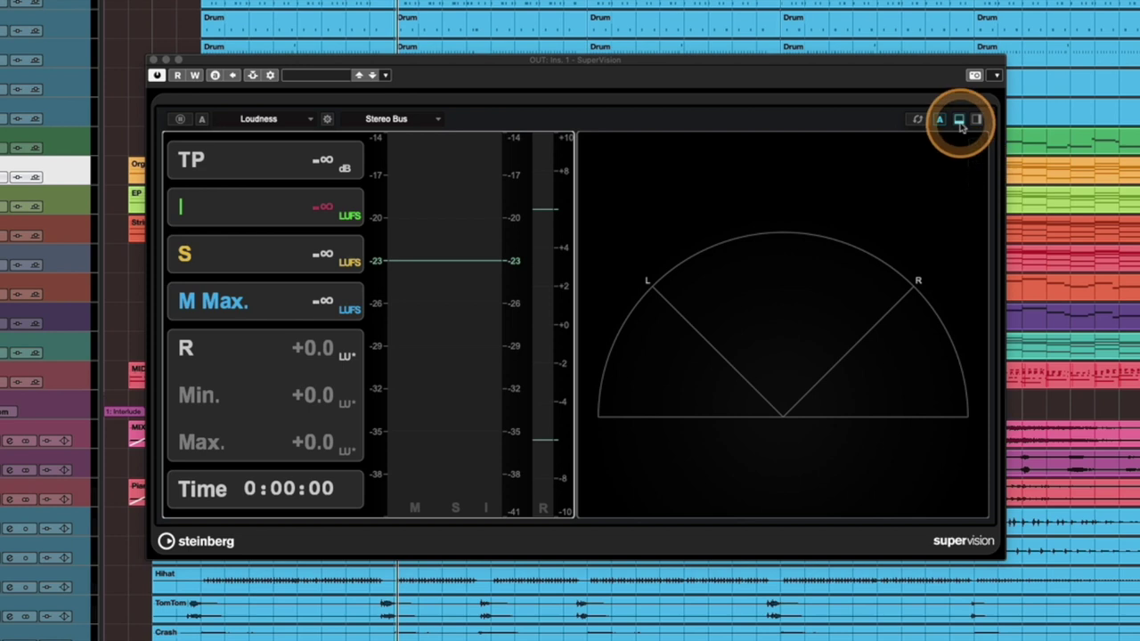
pyautogui.click(959, 121)
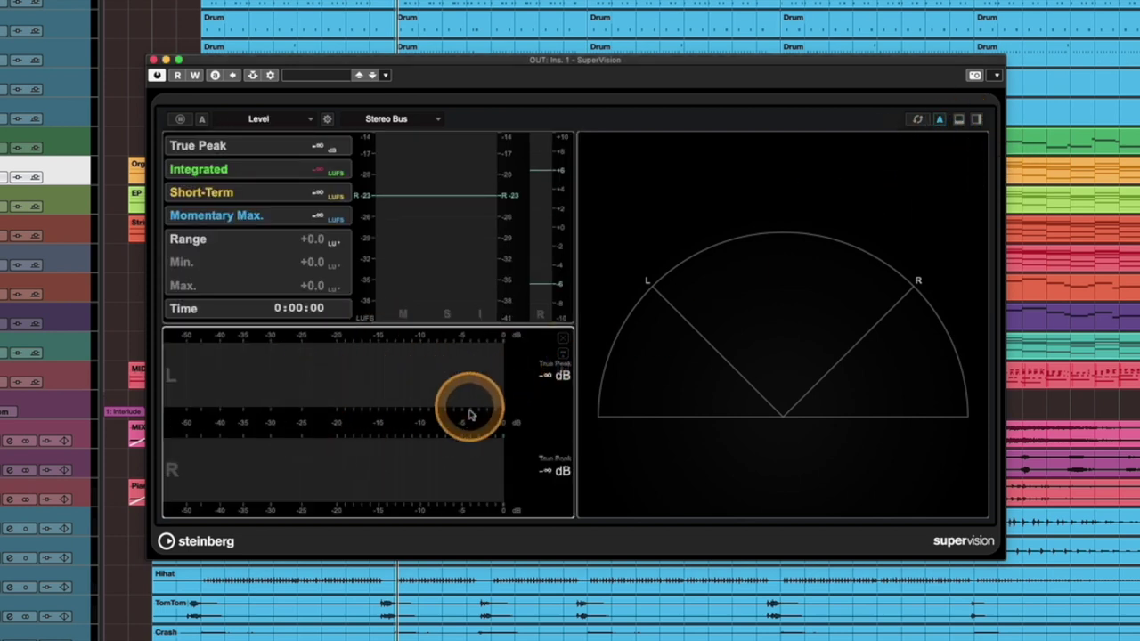
pyautogui.click(259, 118)
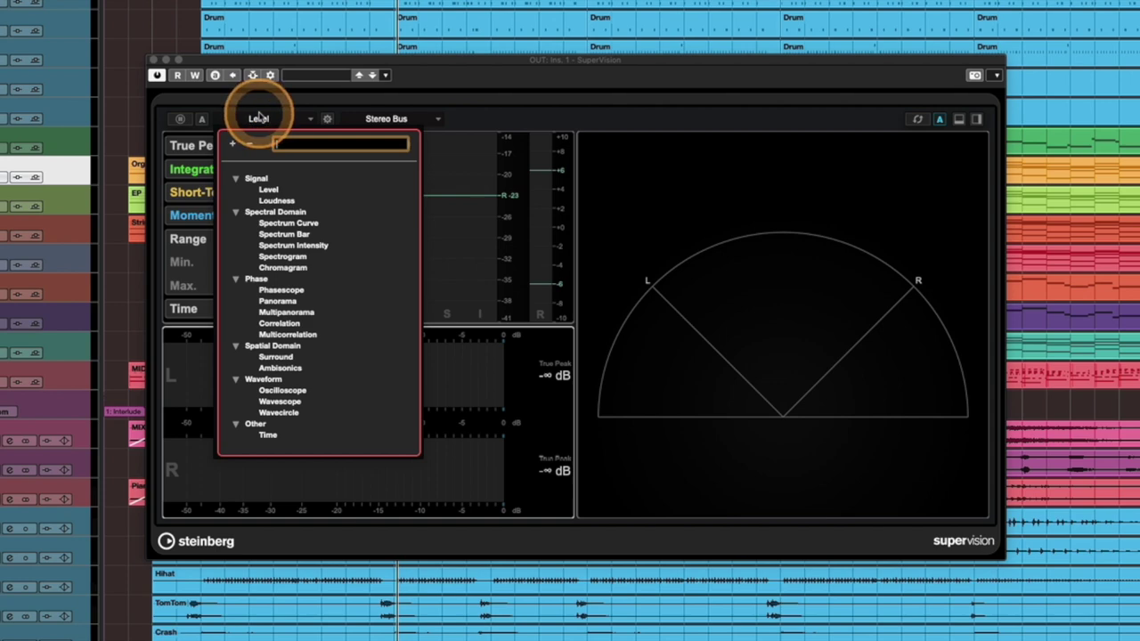
pyautogui.click(283, 268)
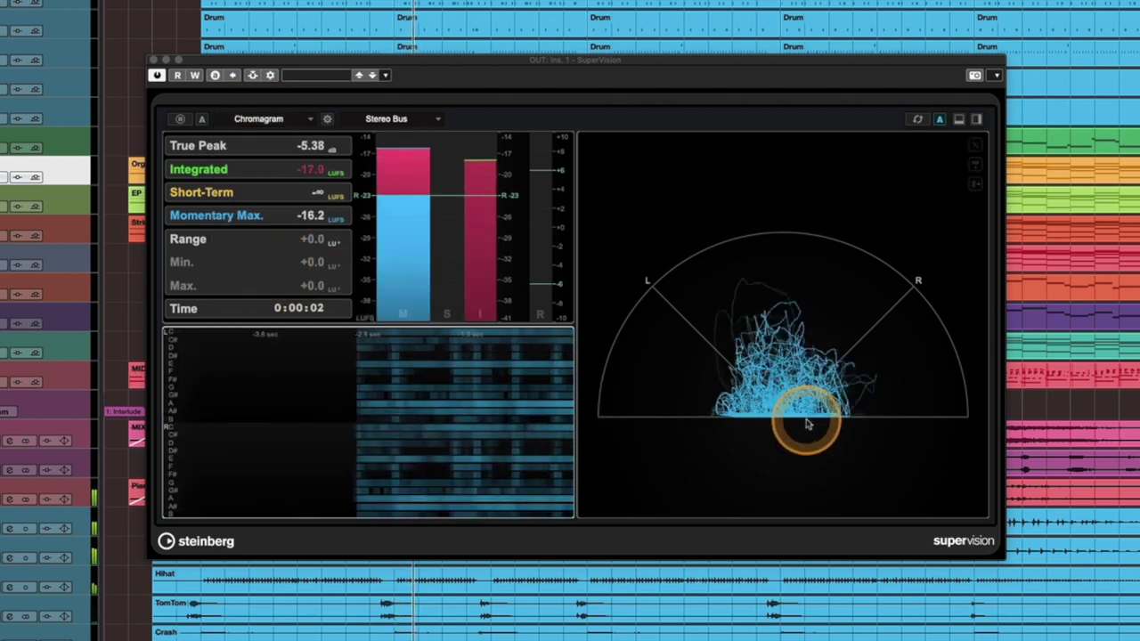
# Change the Chromagram pane to the Multicorrelation module and stop playback.
pyautogui.click(280, 122)
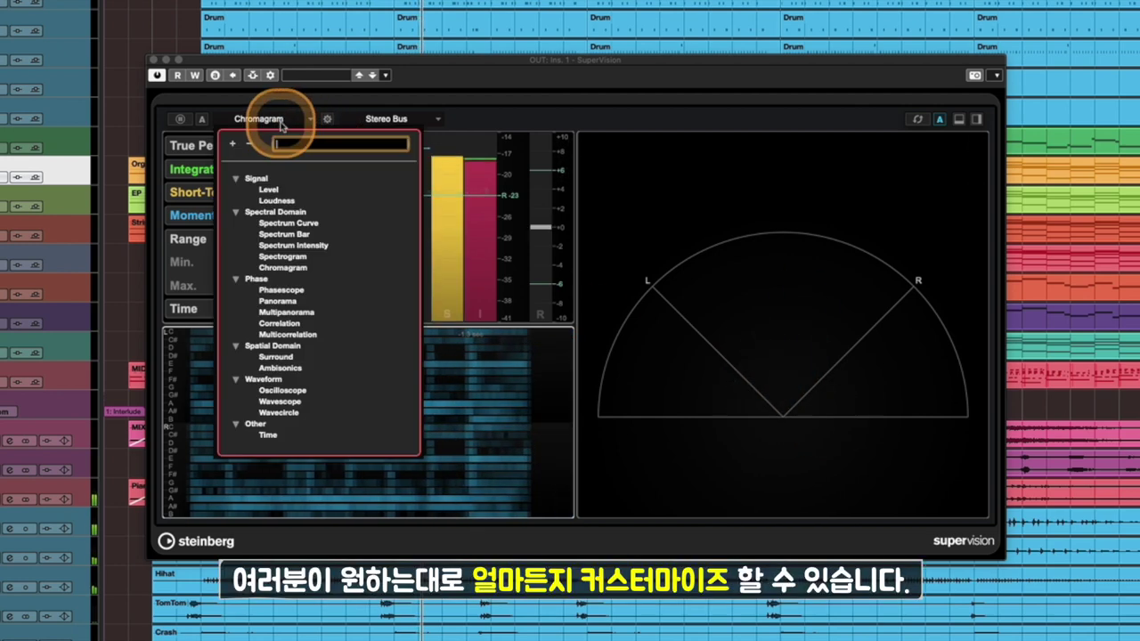
pyautogui.click(286, 333)
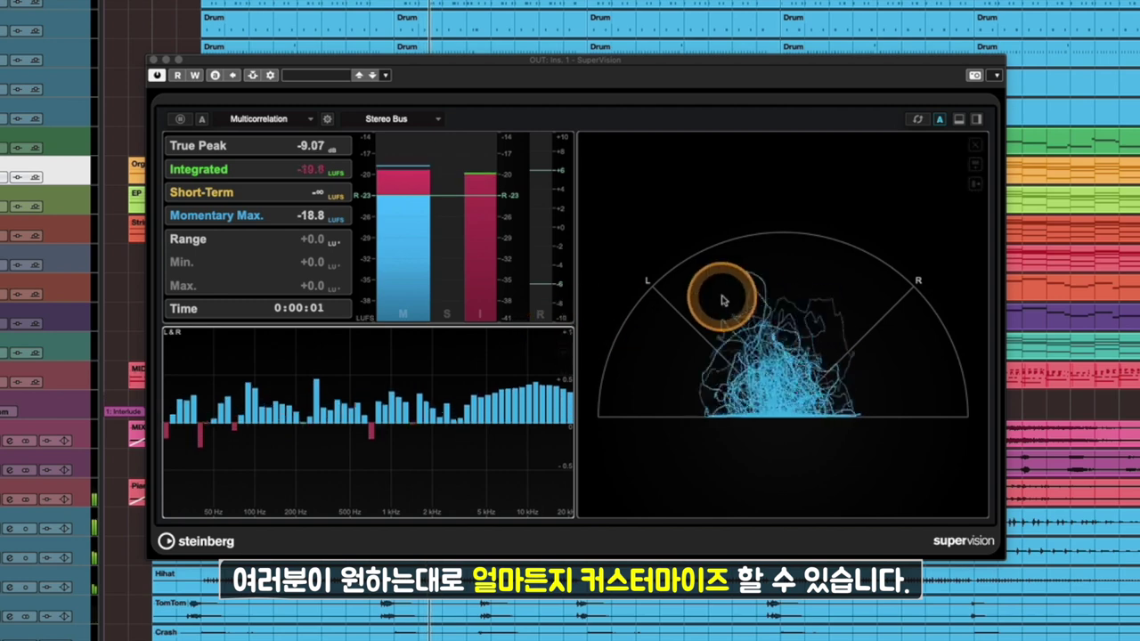
pyautogui.press('space')
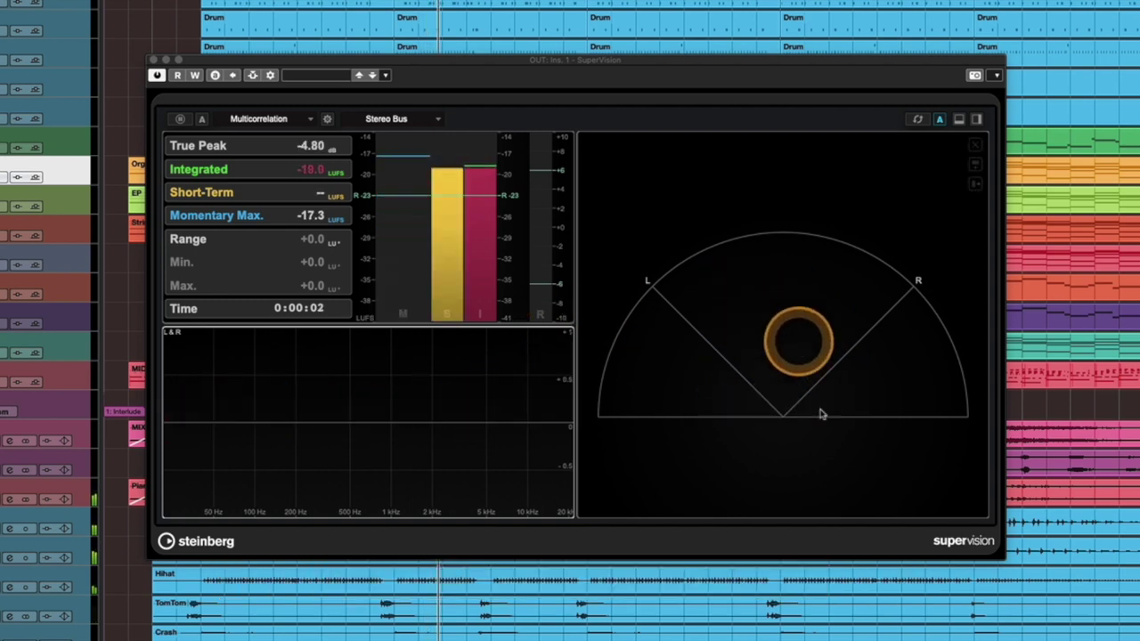
# Make the SuperVision window taller and slightly narrower, and add a Level pane below Multicorrelation.
pyautogui.moveTo(999, 546); pyautogui.dragTo(967, 597)
pyautogui.click(928, 119)
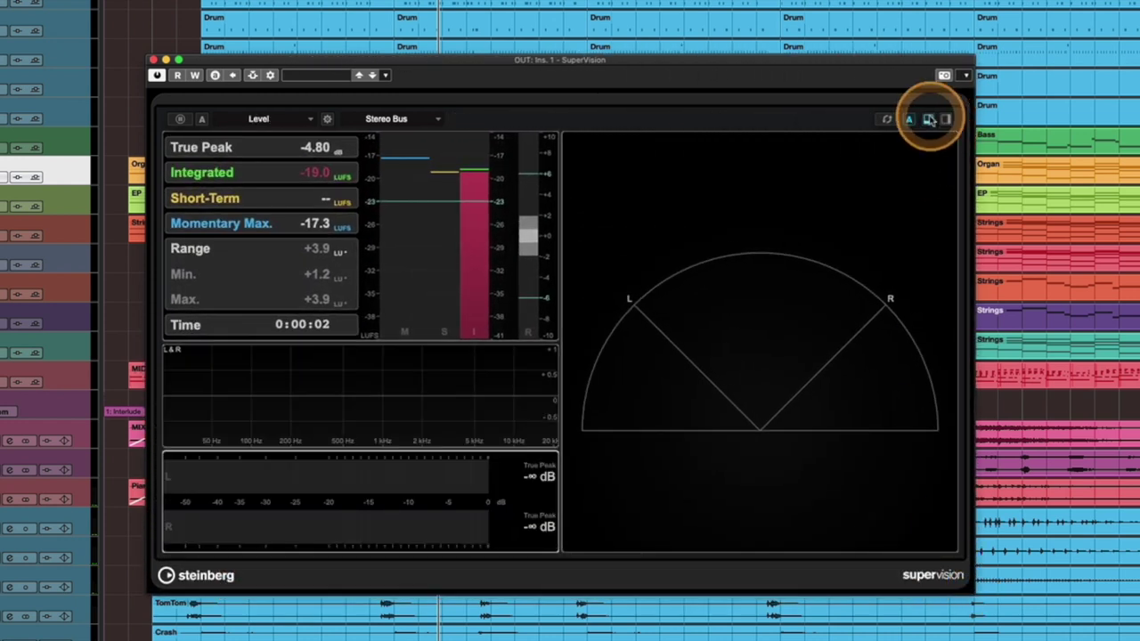
pyautogui.click(300, 428)
pyautogui.click(357, 520)
# Select the Panorama pane and split it to add a Level pane beneath it.
pyautogui.click(783, 326)
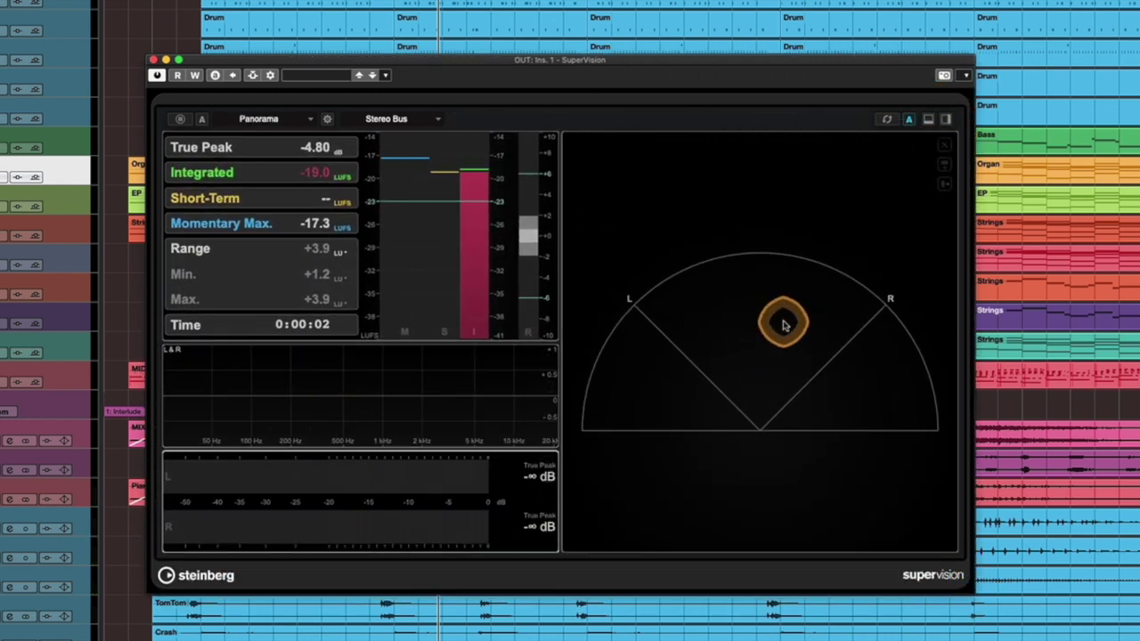
pyautogui.click(928, 119)
pyautogui.click(669, 443)
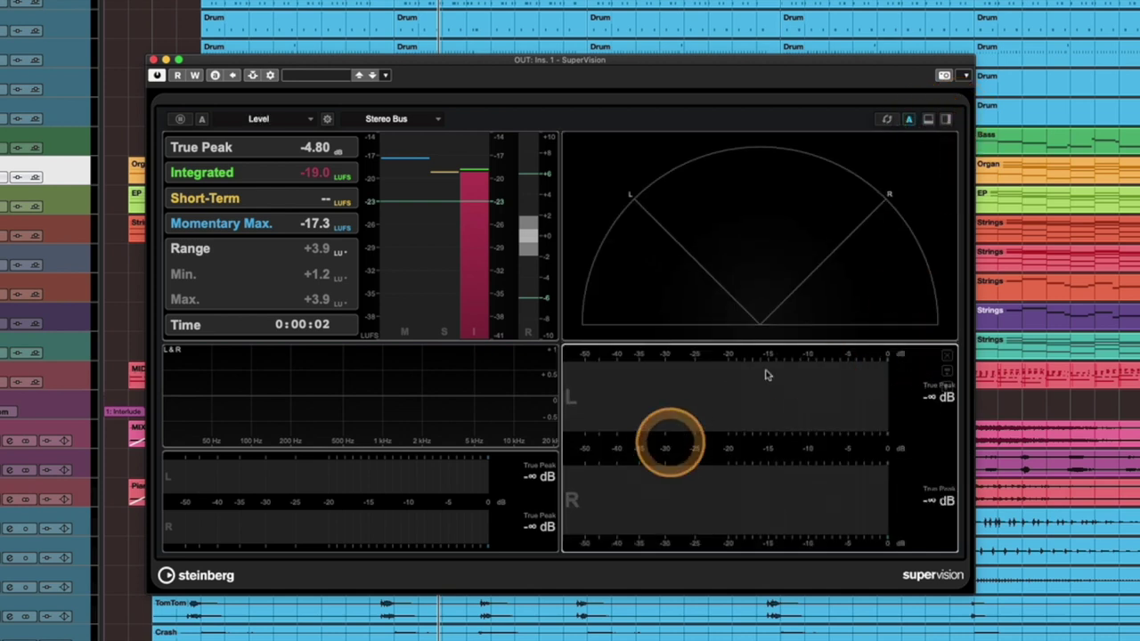
pyautogui.click(804, 278)
pyautogui.click(394, 249)
pyautogui.click(380, 475)
pyautogui.click(359, 268)
pyautogui.click(753, 345)
pyautogui.click(680, 480)
pyautogui.click(393, 460)
pyautogui.click(632, 427)
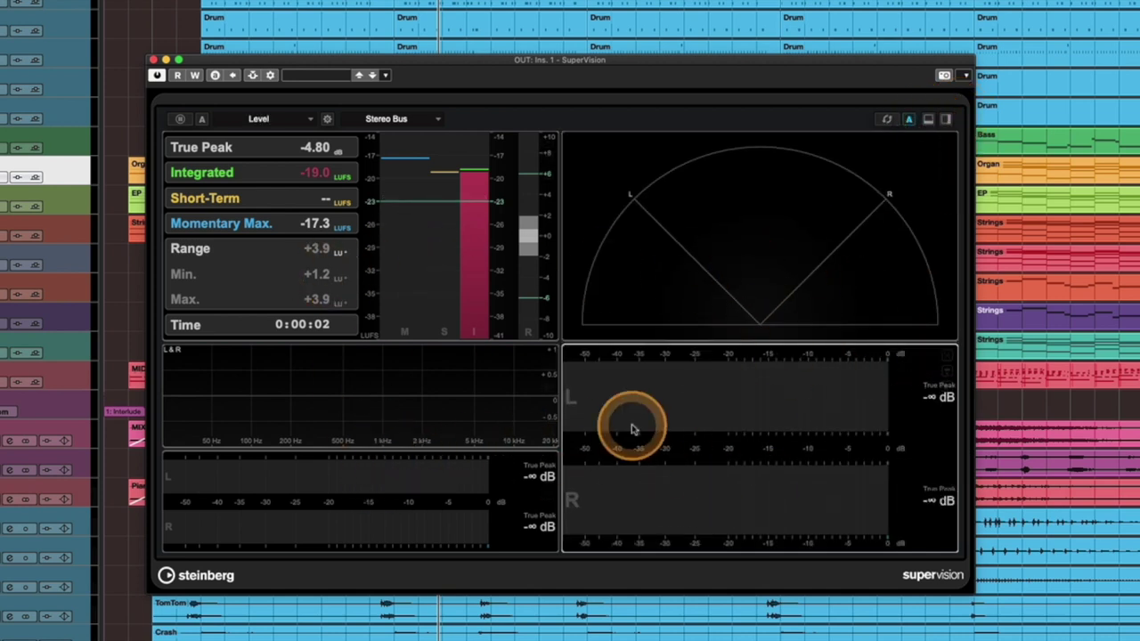
pyautogui.click(314, 322)
pyautogui.click(294, 292)
pyautogui.click(673, 285)
pyautogui.click(782, 480)
pyautogui.click(205, 479)
pyautogui.click(403, 479)
pyautogui.click(460, 483)
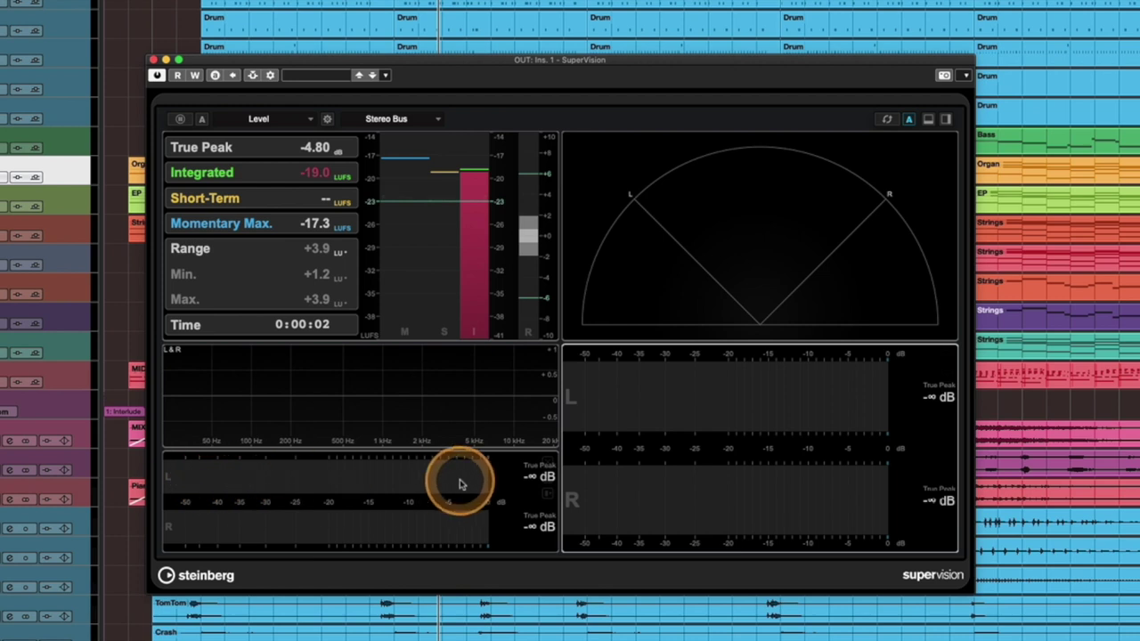
pyautogui.click(400, 69)
pyautogui.click(469, 239)
pyautogui.click(314, 223)
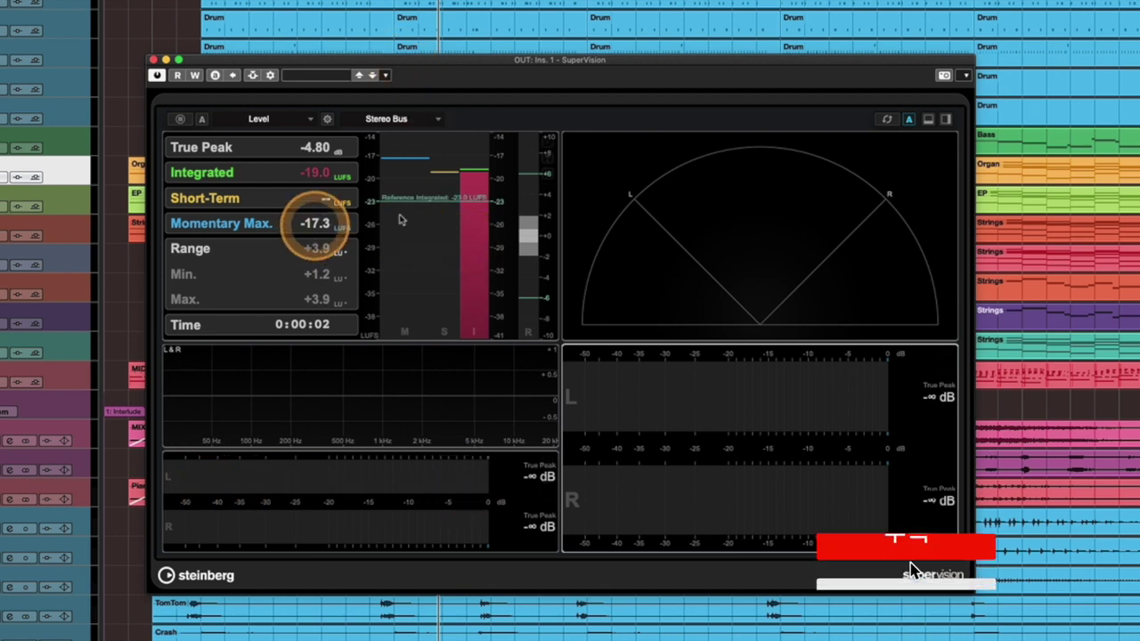
pyautogui.click(828, 226)
pyautogui.click(827, 488)
pyautogui.click(314, 485)
pyautogui.click(276, 210)
pyautogui.click(426, 199)
pyautogui.click(690, 191)
pyautogui.click(835, 196)
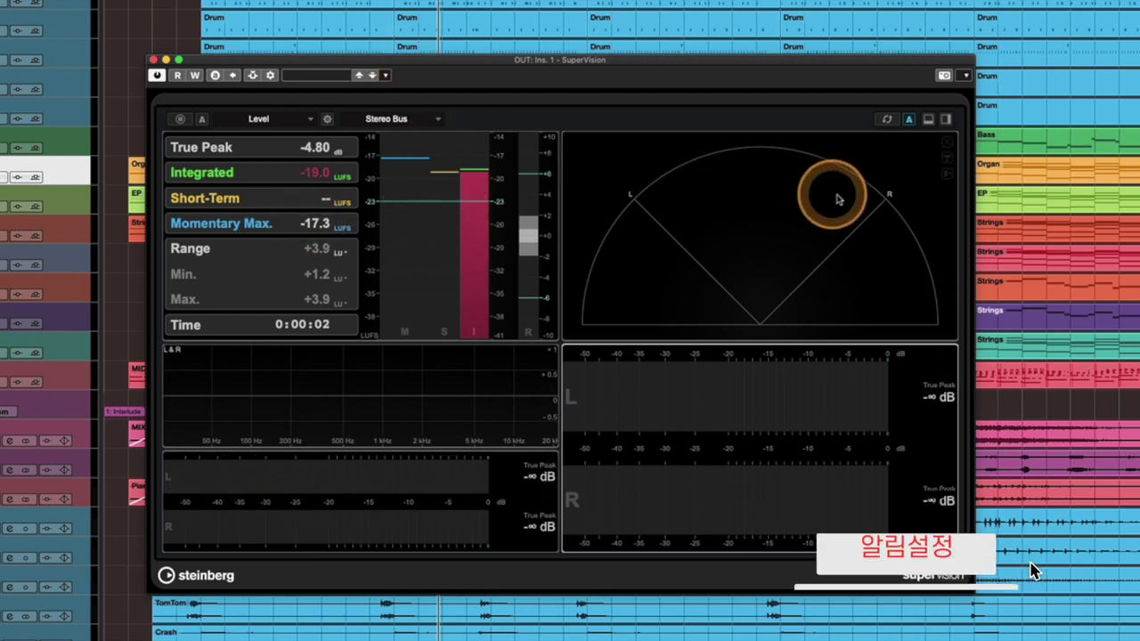
pyautogui.click(295, 520)
pyautogui.click(253, 291)
pyautogui.click(424, 234)
pyautogui.click(757, 267)
pyautogui.click(718, 463)
pyautogui.click(356, 473)
pyautogui.click(322, 199)
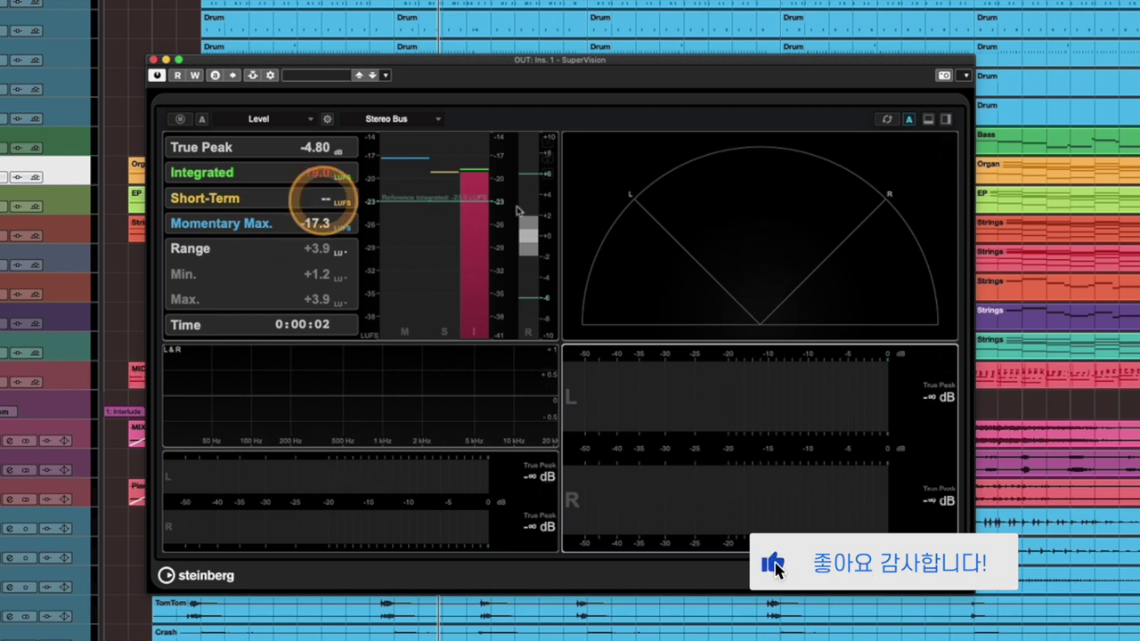
pyautogui.click(774, 451)
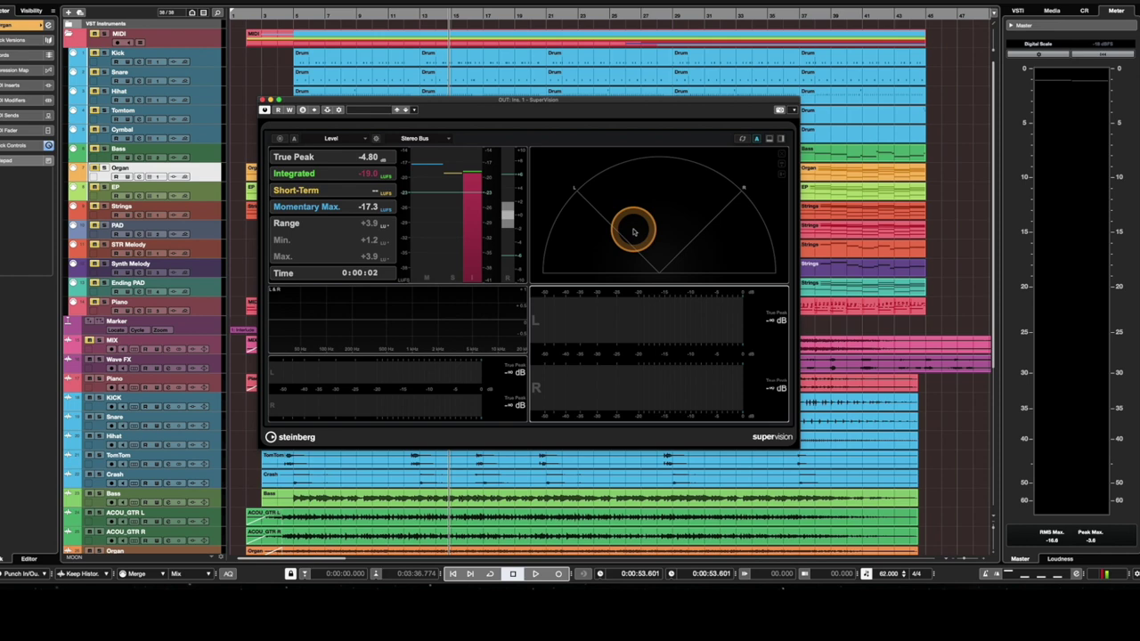
# Show the MixConsole, close and reopen SuperVision from the OUT channel's first insert slot, and reposition its window.
pyautogui.press('F3')
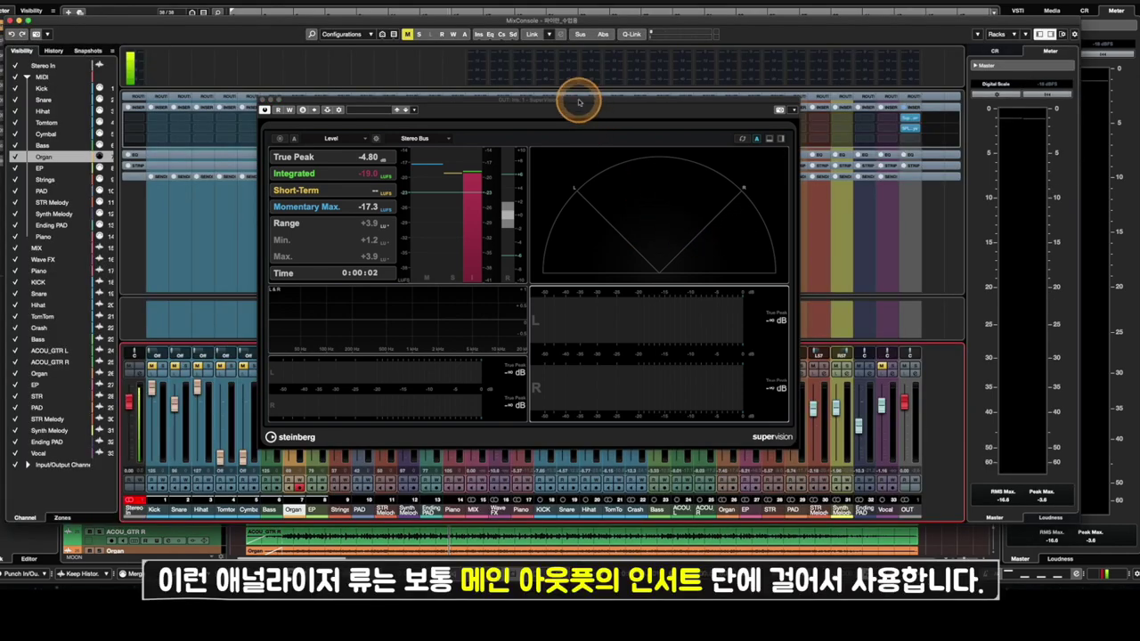
pyautogui.moveTo(579, 101); pyautogui.dragTo(577, 102)
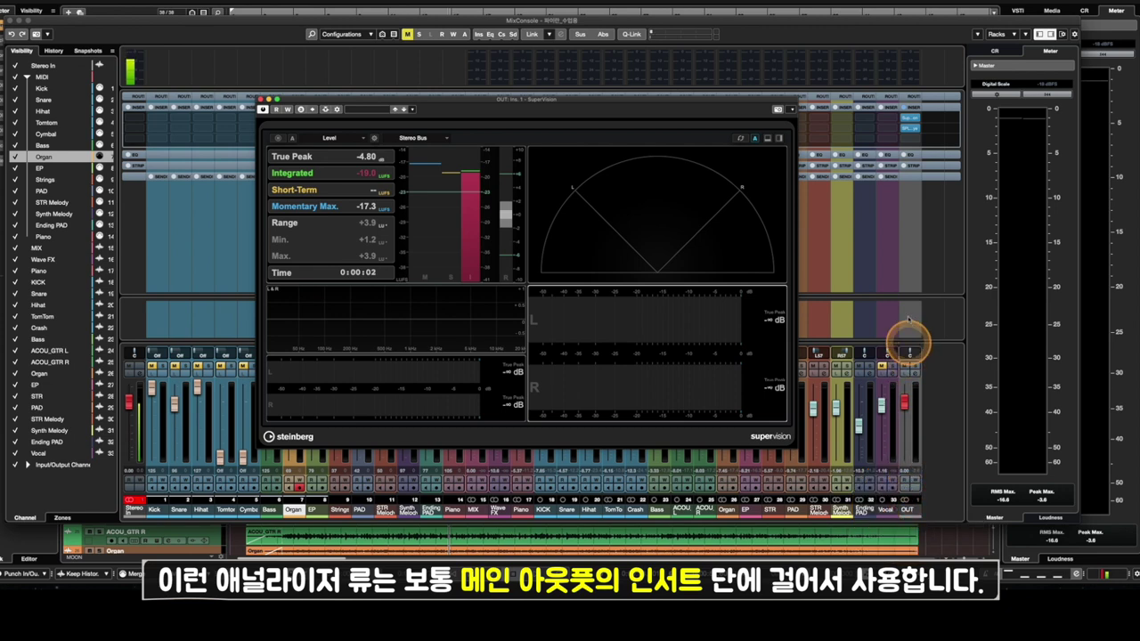
pyautogui.click(907, 117)
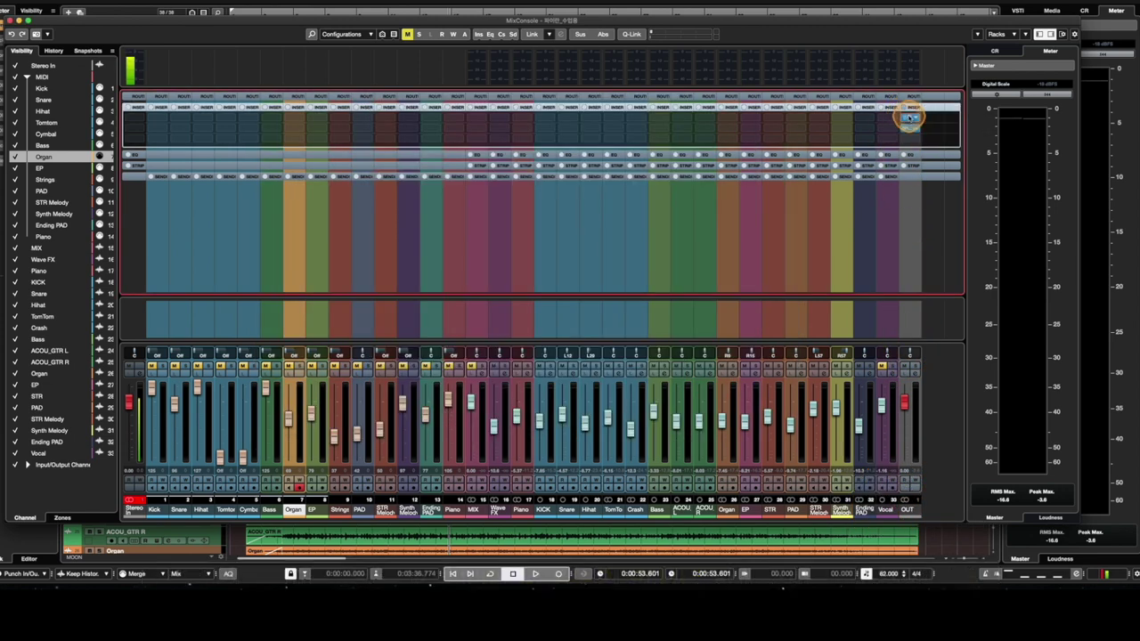
pyautogui.click(908, 118)
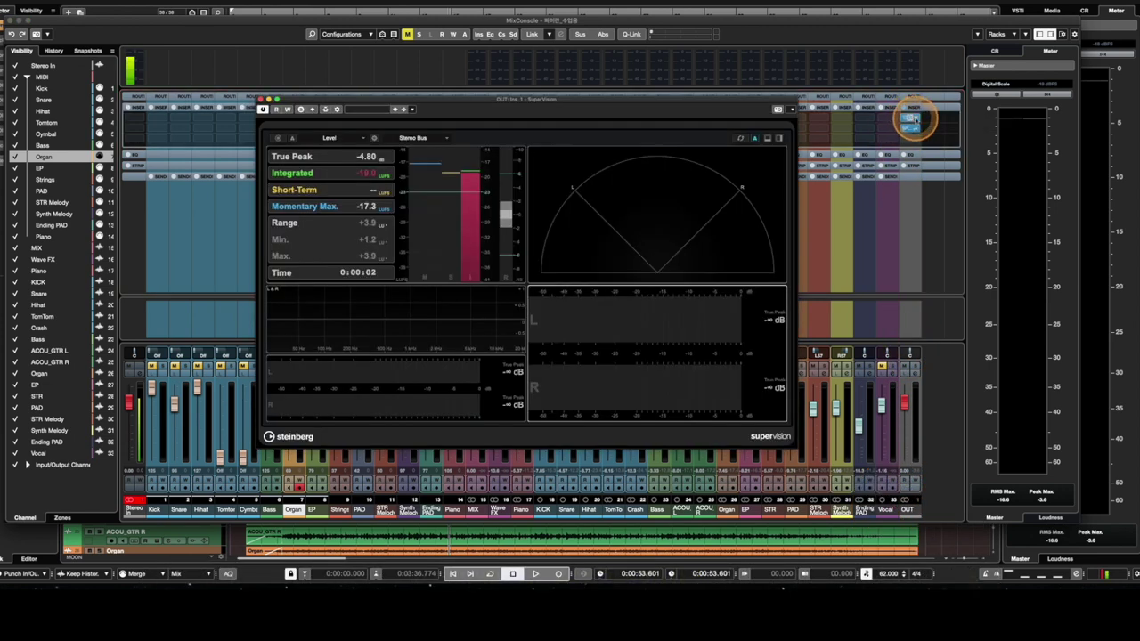
pyautogui.moveTo(546, 103); pyautogui.dragTo(518, 96)
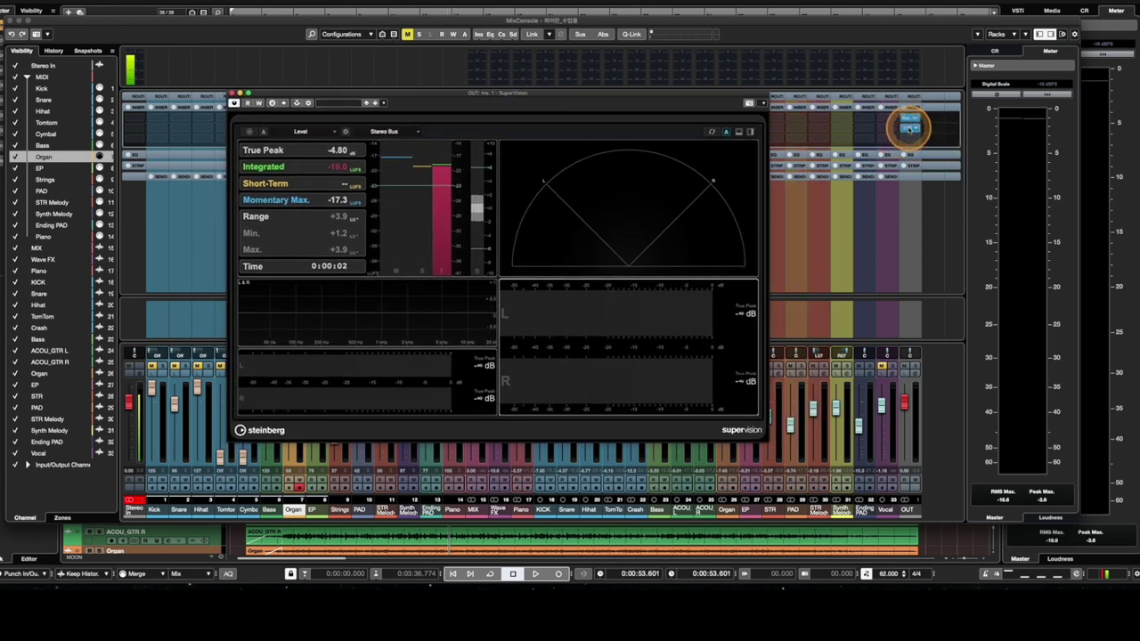
# Open SPL HawkEye from the OUT channel's second insert, move its window higher, and play the project briefly to examine its meters.
pyautogui.click(908, 127)
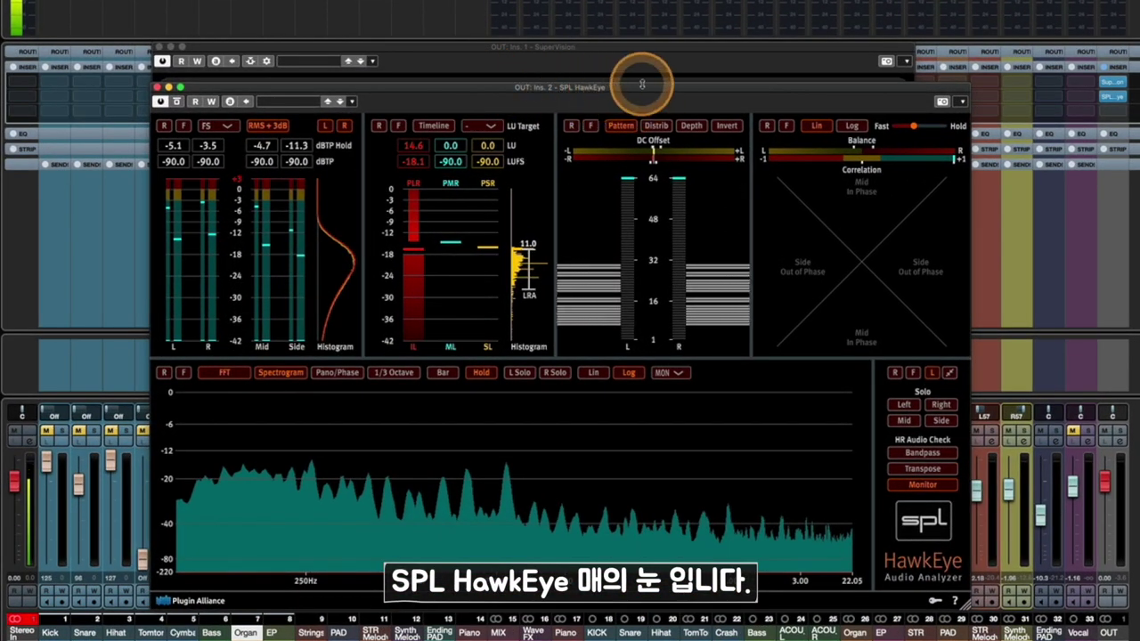
pyautogui.moveTo(641, 92); pyautogui.dragTo(625, 46)
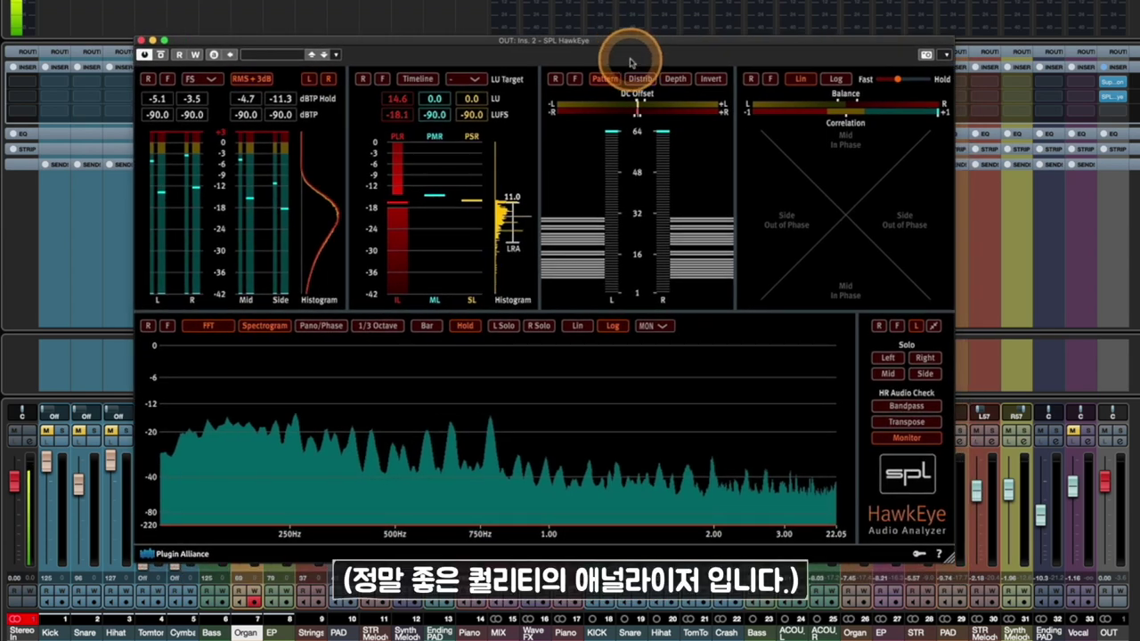
pyautogui.press('space')
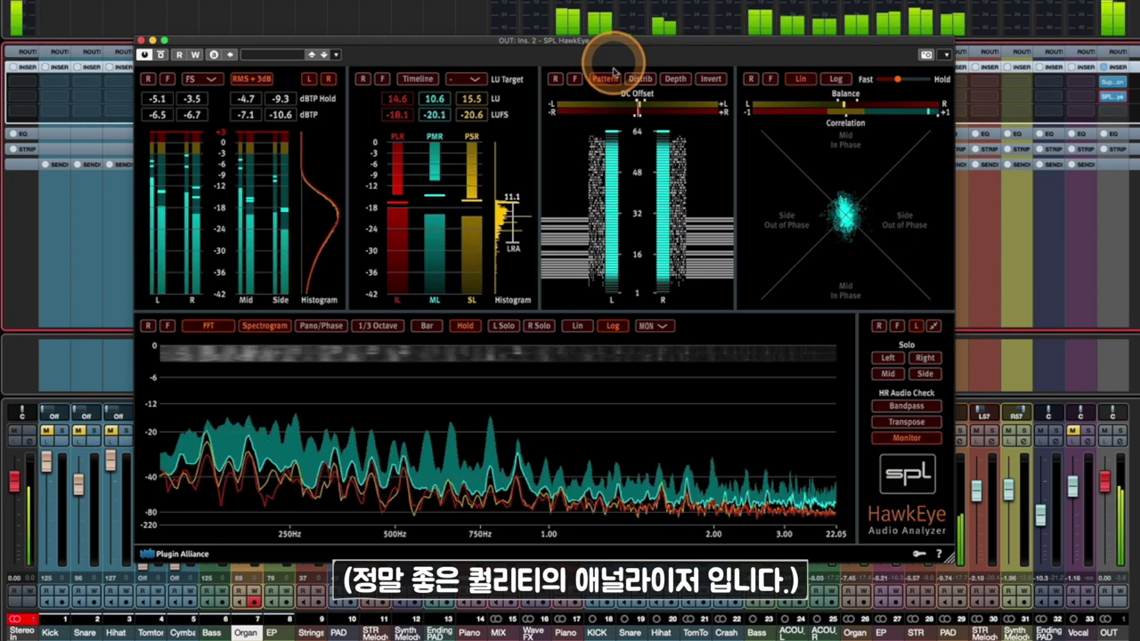
pyautogui.press('space')
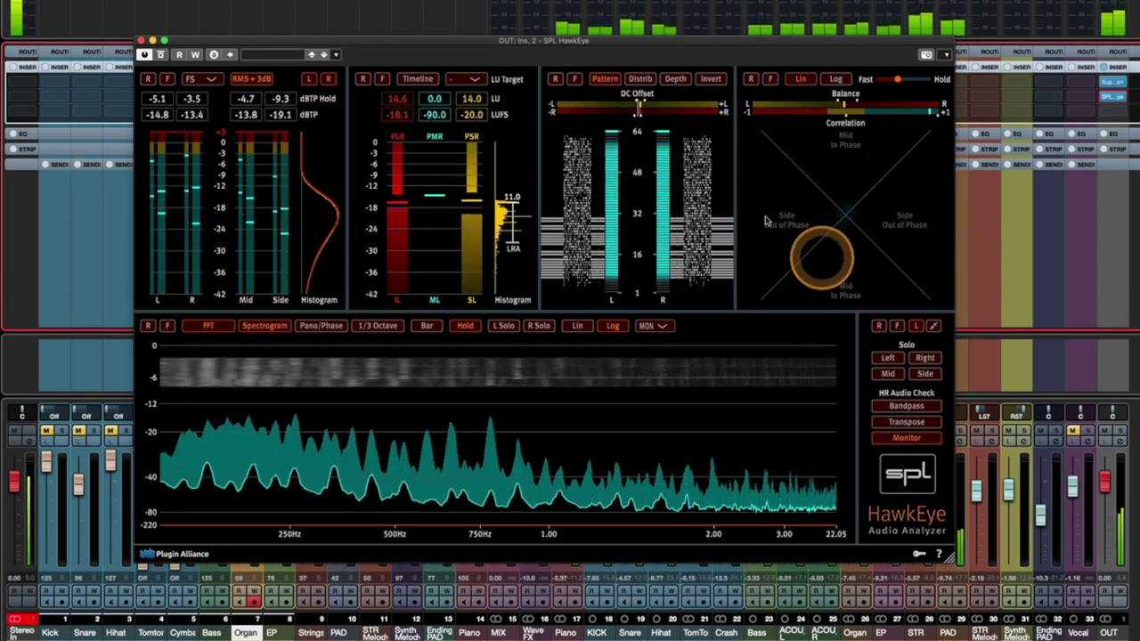
# Play the project again to compare HawkEye's spectrum and level displays, stop playback, and close the HawkEye window.
pyautogui.moveTo(619, 109)
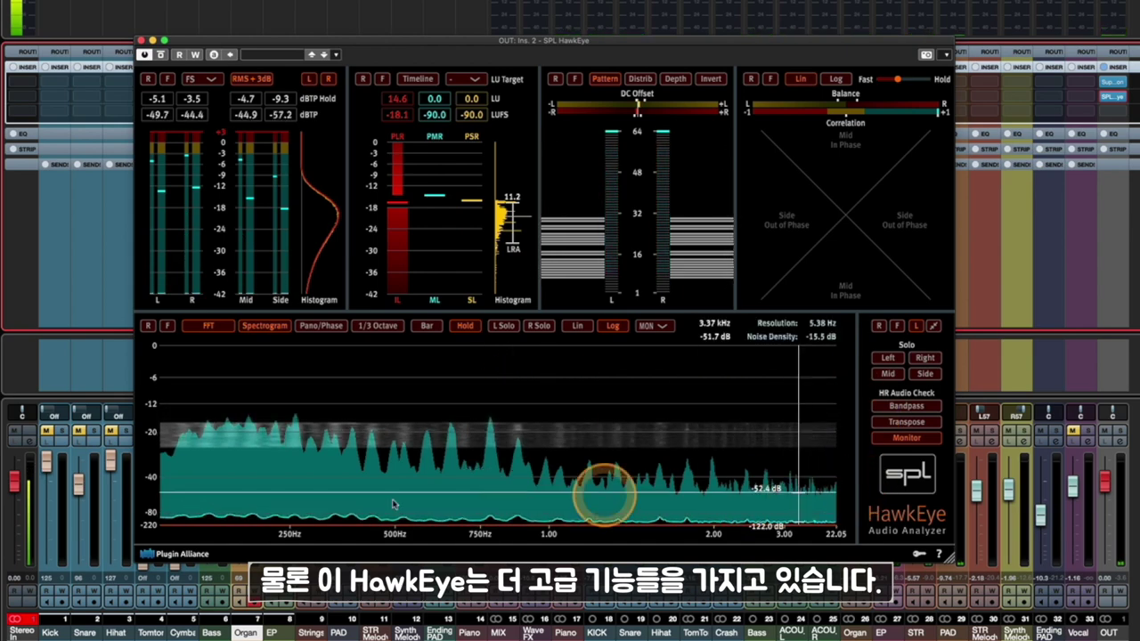
pyautogui.press('space')
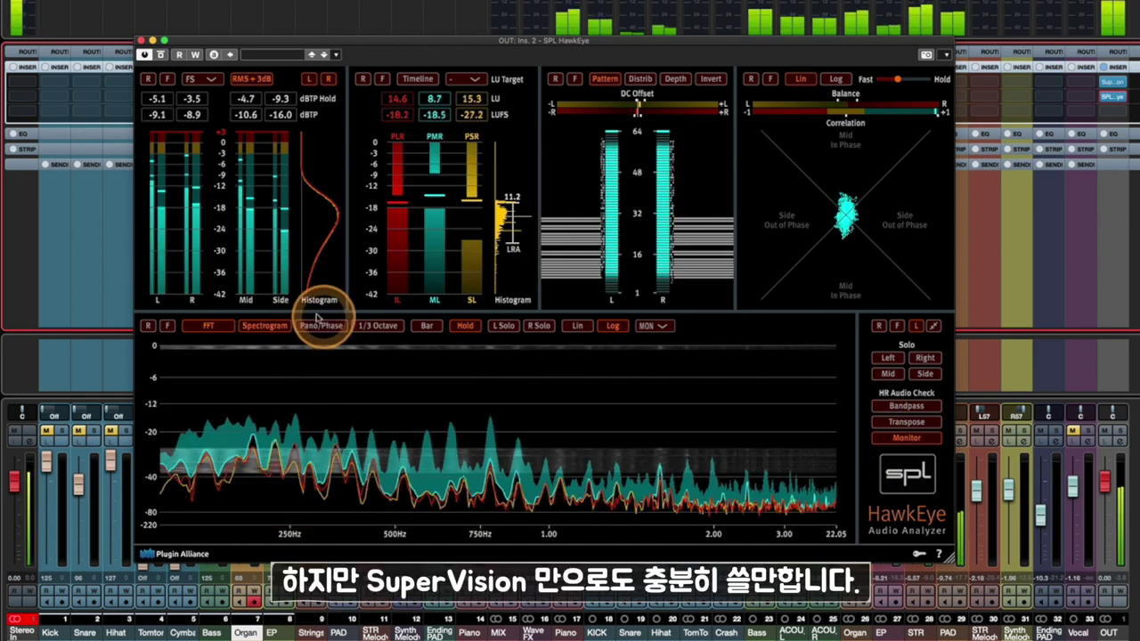
pyautogui.moveTo(879, 532)
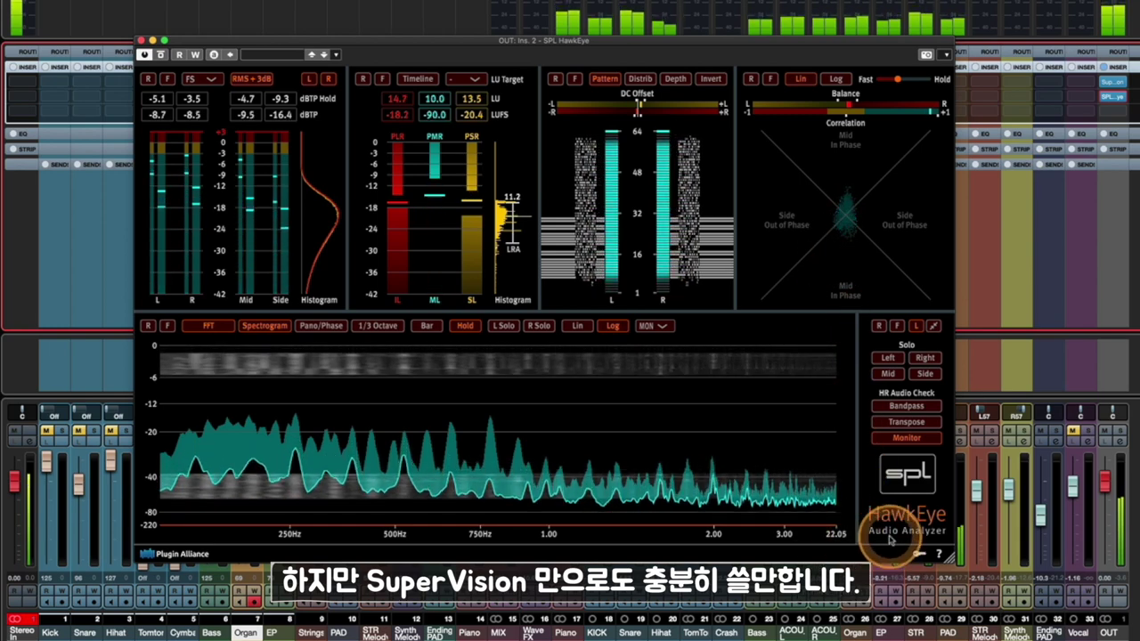
pyautogui.press('space')
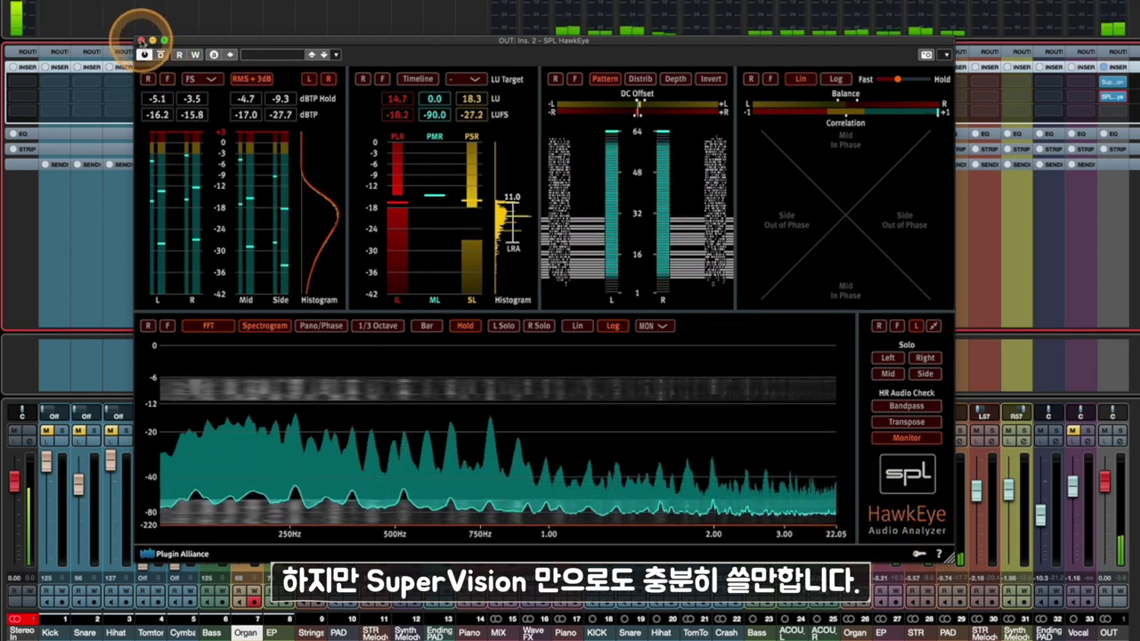
pyautogui.click(141, 40)
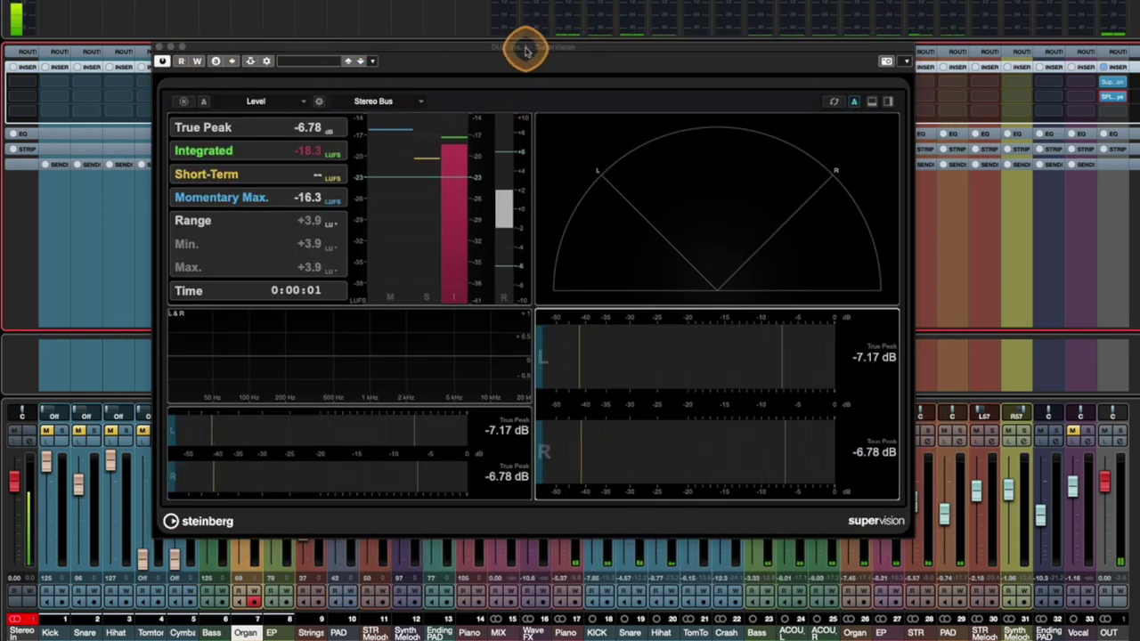
# Reposition the SuperVision window and review the Loudness pane's module settings, closing them unchanged.
pyautogui.moveTo(523, 46); pyautogui.dragTo(547, 56)
pyautogui.click(445, 229)
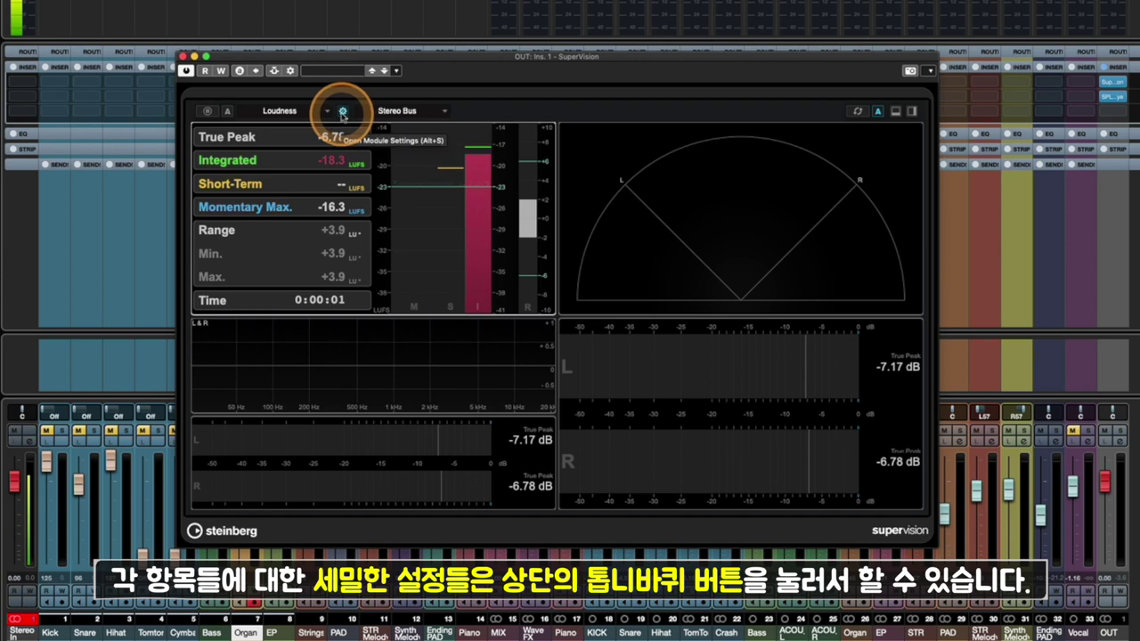
pyautogui.click(343, 111)
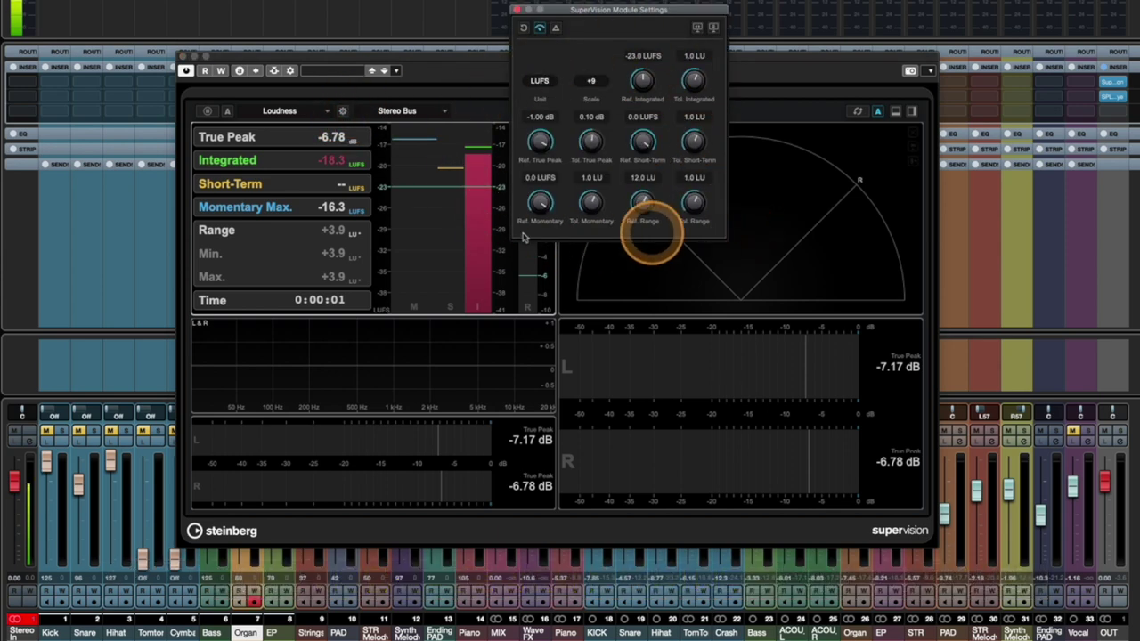
pyautogui.moveTo(623, 9); pyautogui.dragTo(572, 23)
pyautogui.click(466, 24)
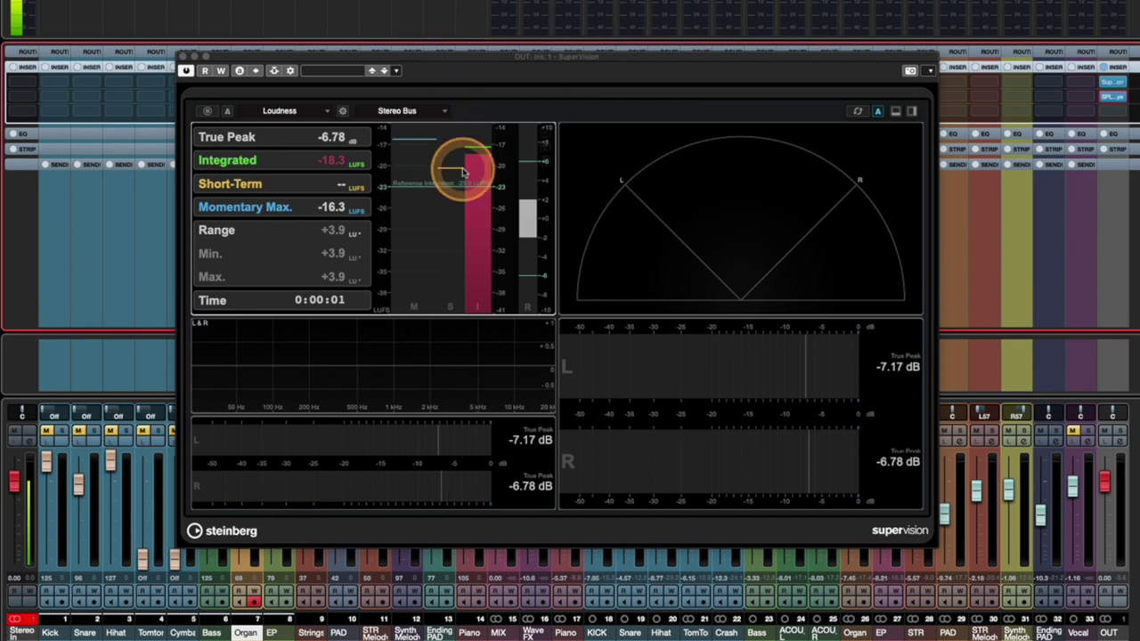
# Review the Panorama pane's module settings and close them unchanged.
pyautogui.click(721, 222)
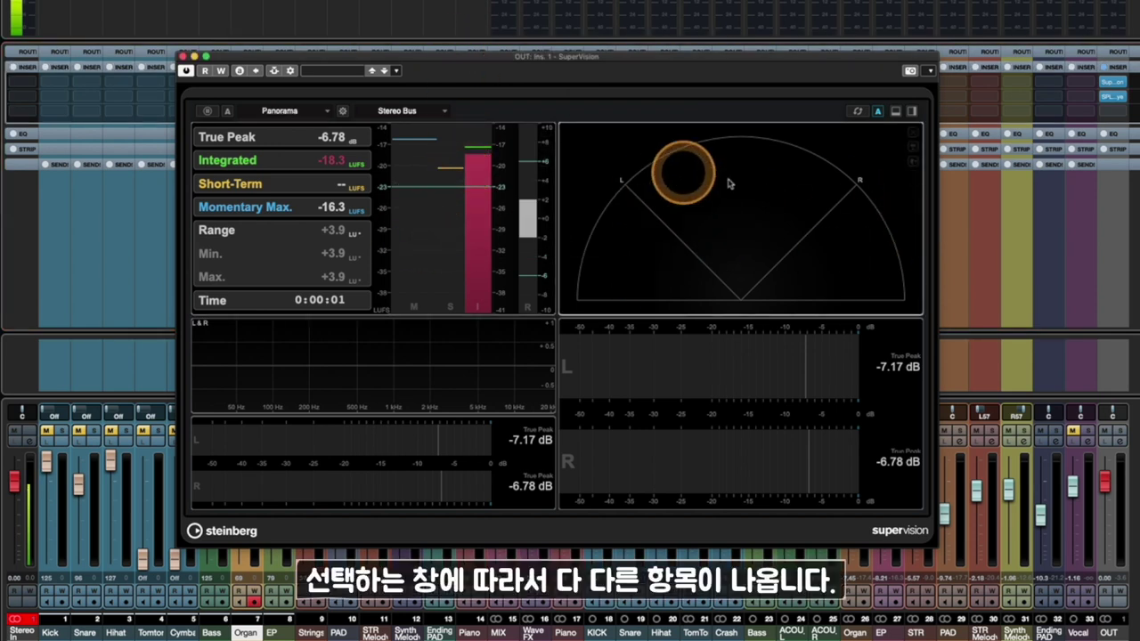
pyautogui.click(343, 112)
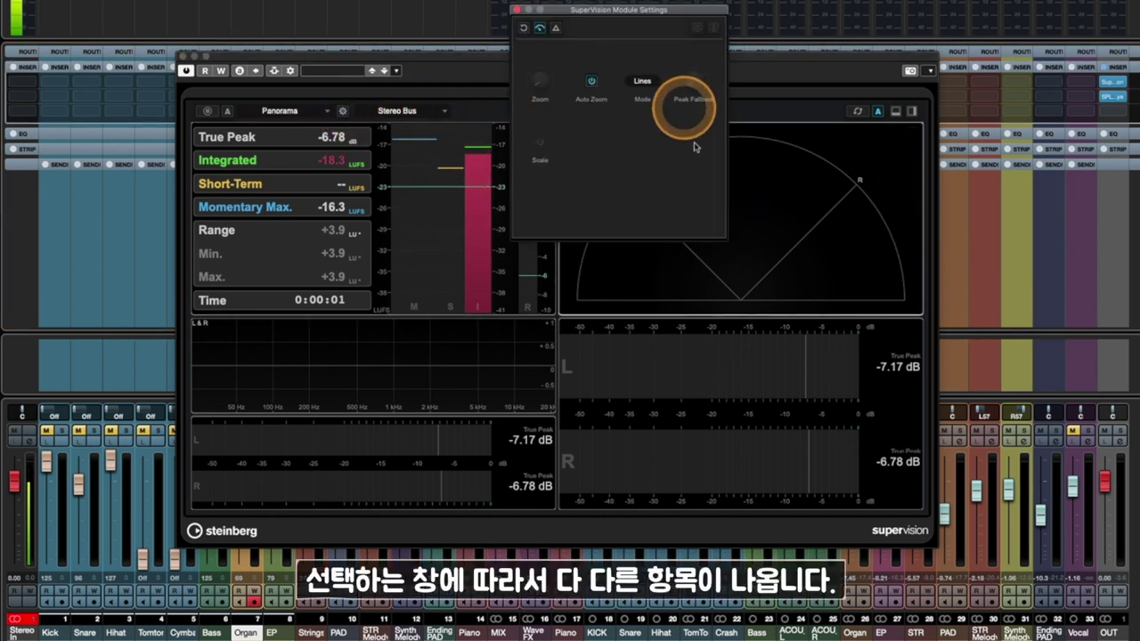
pyautogui.click(522, 10)
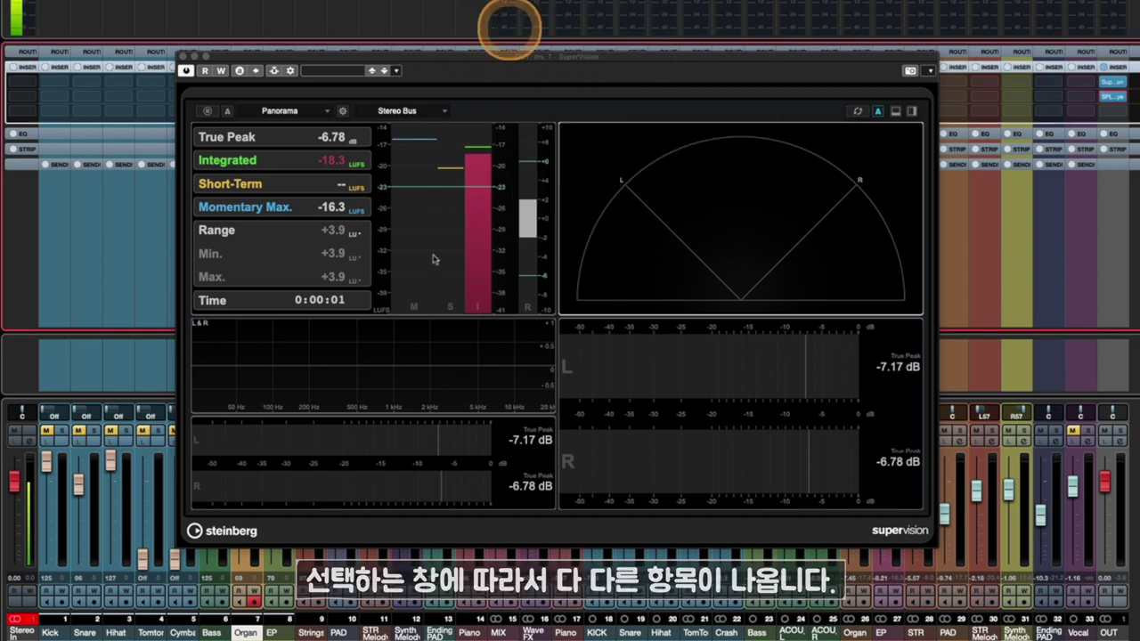
pyautogui.click(383, 400)
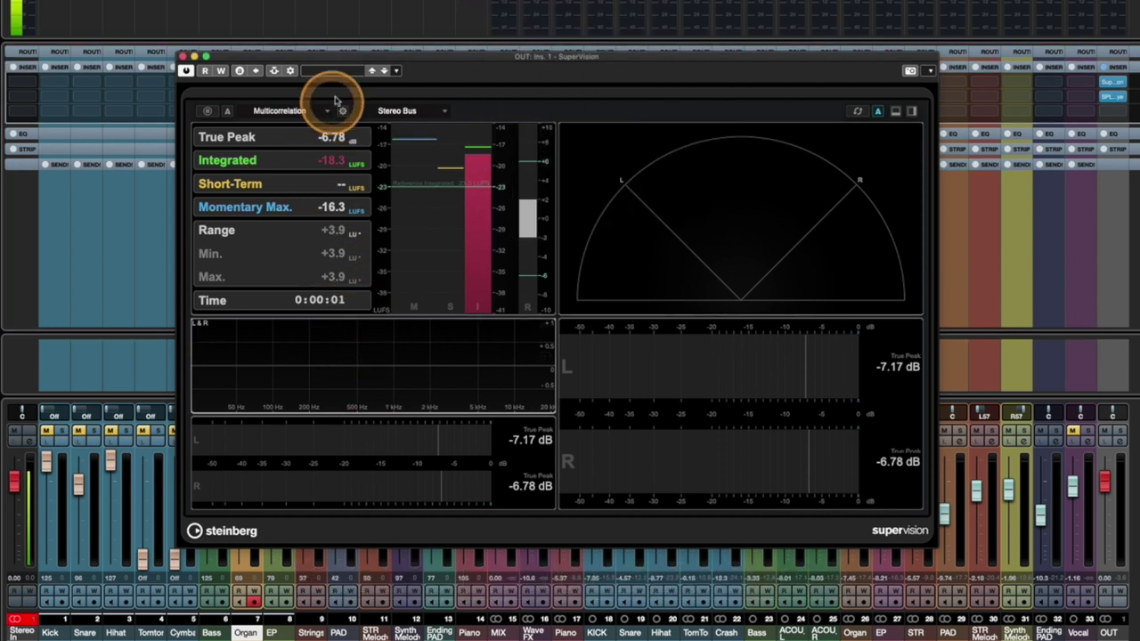
pyautogui.click(712, 198)
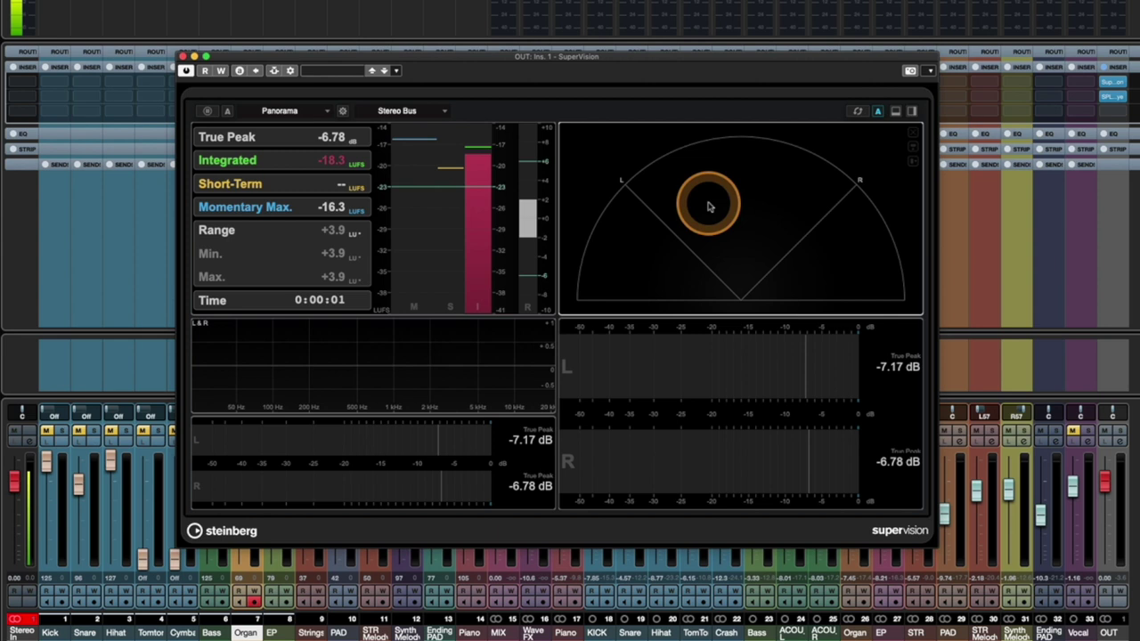
pyautogui.click(351, 229)
pyautogui.click(692, 458)
pyautogui.click(715, 243)
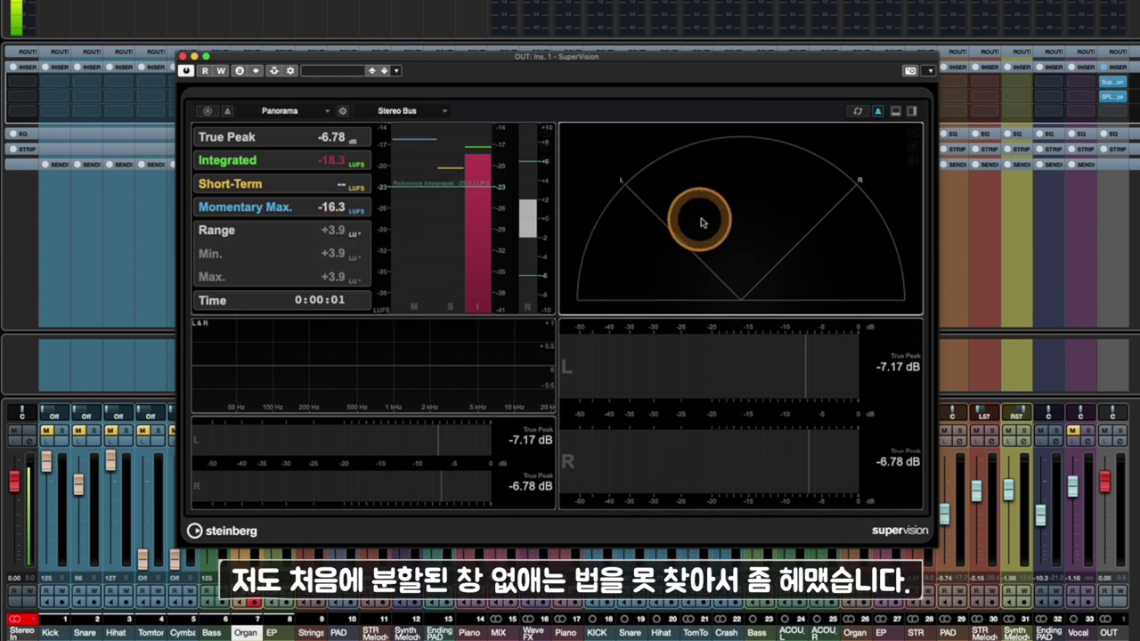
pyautogui.click(796, 220)
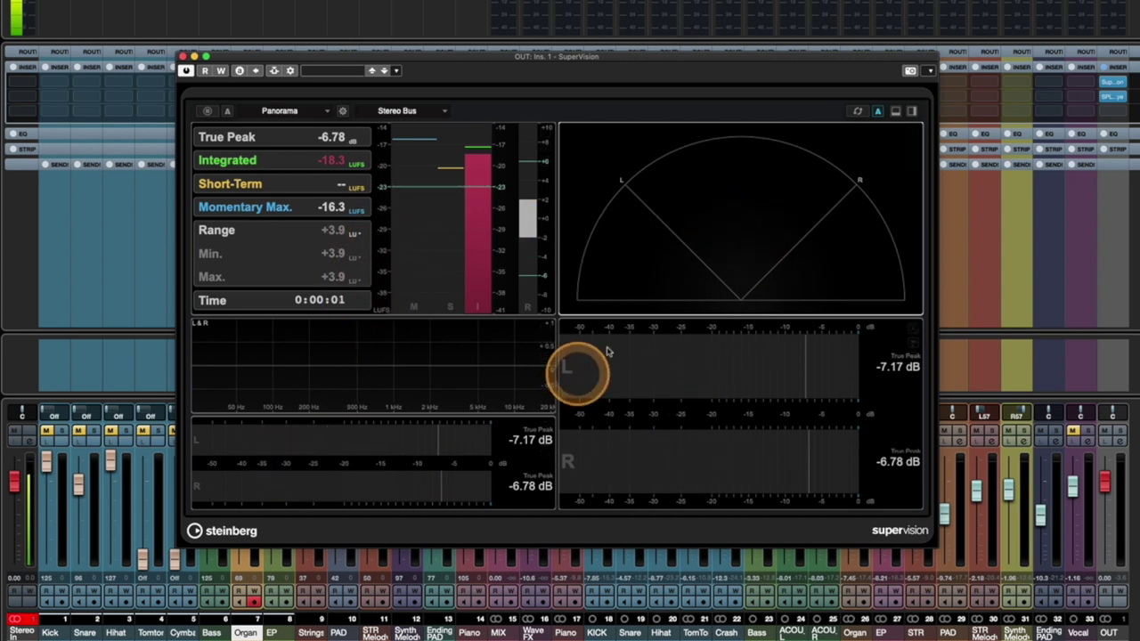
# Remove the Panorama, Multicorrelation and Loudness panes from the SuperVision display, leaving a single Level pane.
pyautogui.moveTo(894, 147)
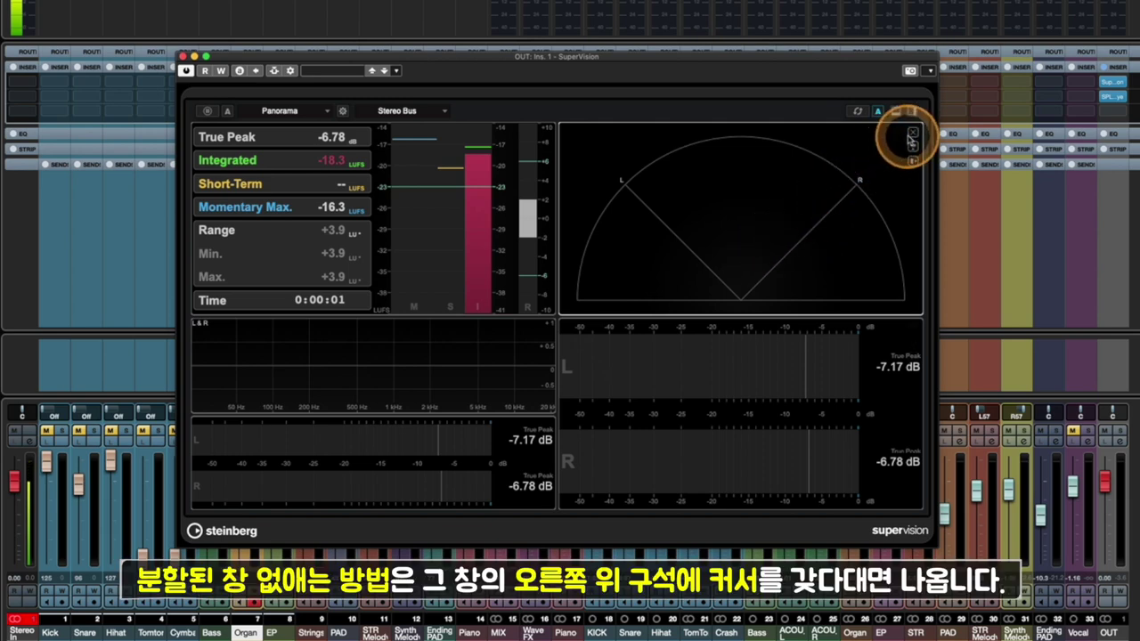
pyautogui.click(911, 134)
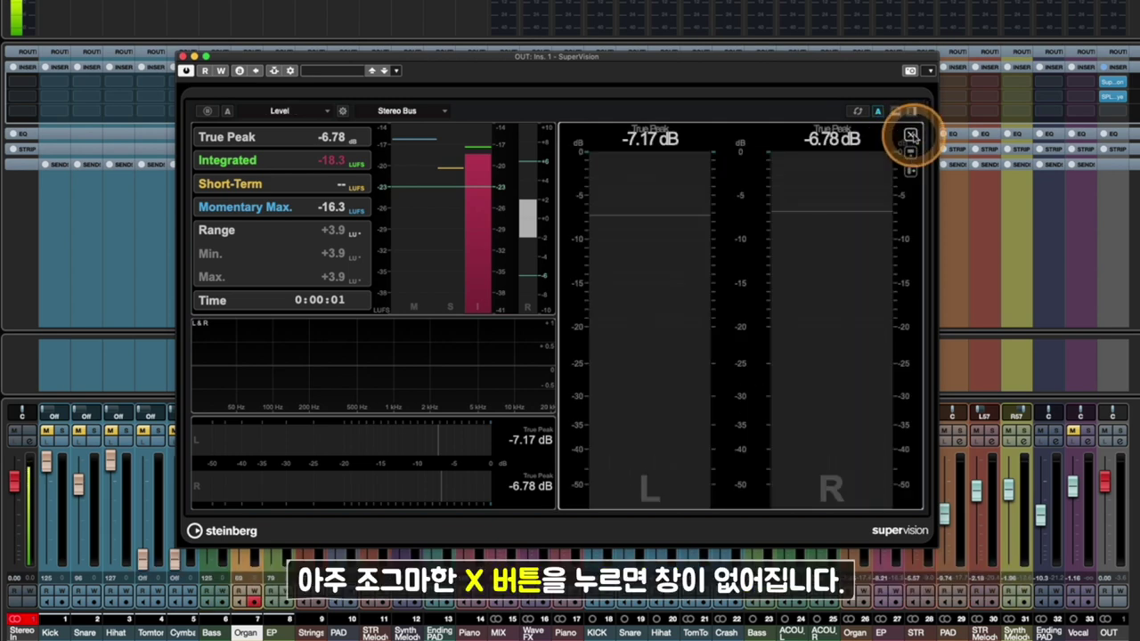
pyautogui.click(545, 331)
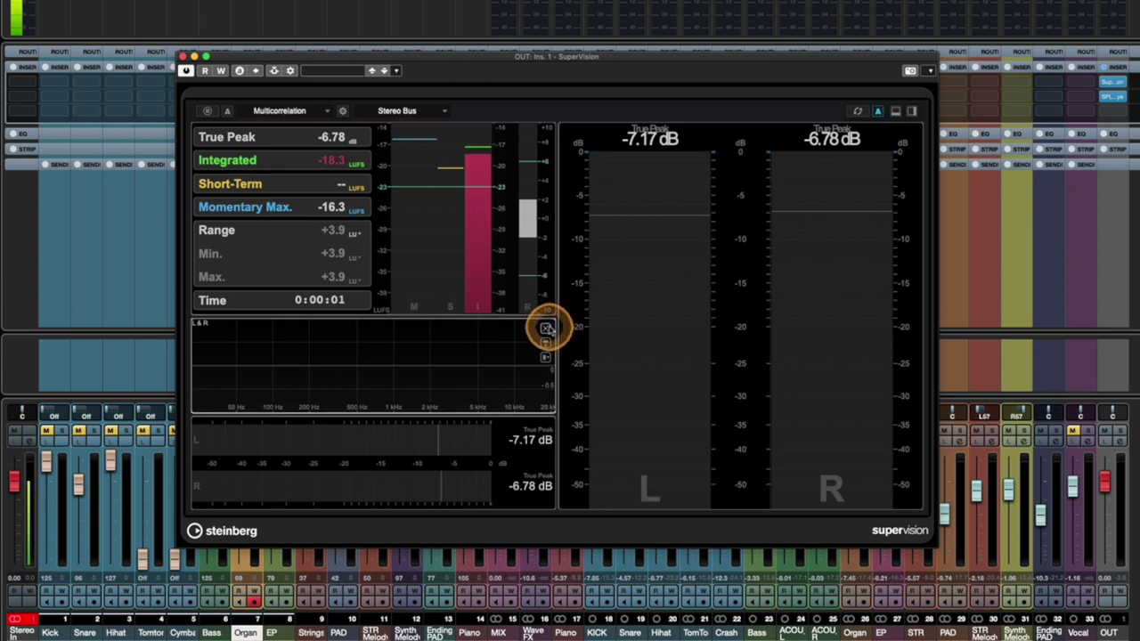
pyautogui.click(545, 331)
pyautogui.click(542, 135)
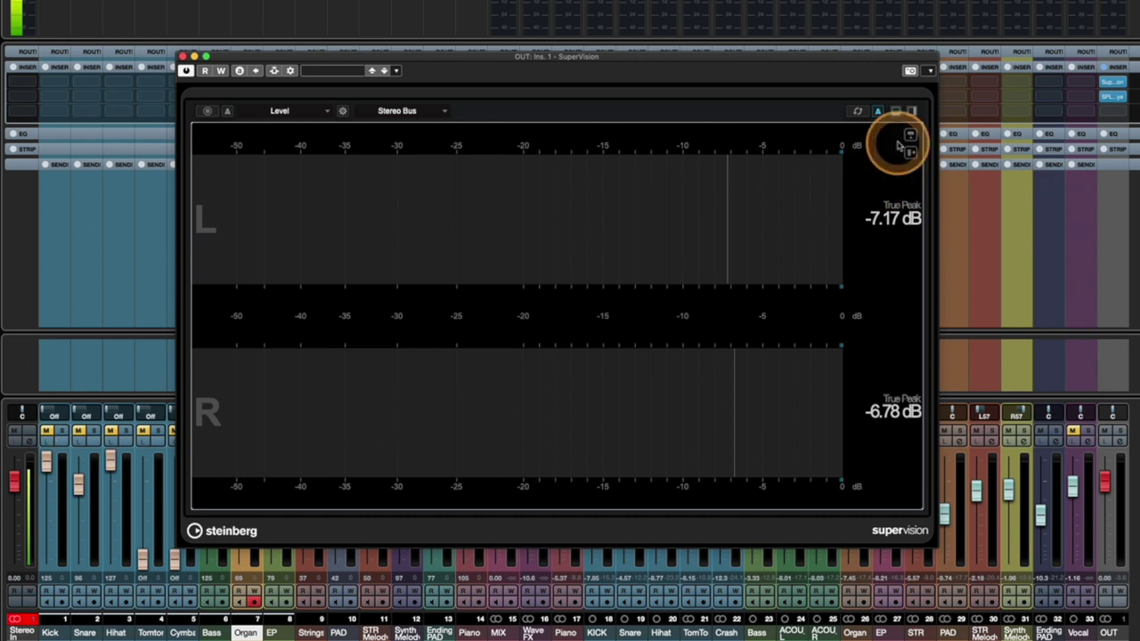
# Split the Level pane into upper and lower panes, and divide the lower one into two side-by-side panes.
pyautogui.click(910, 135)
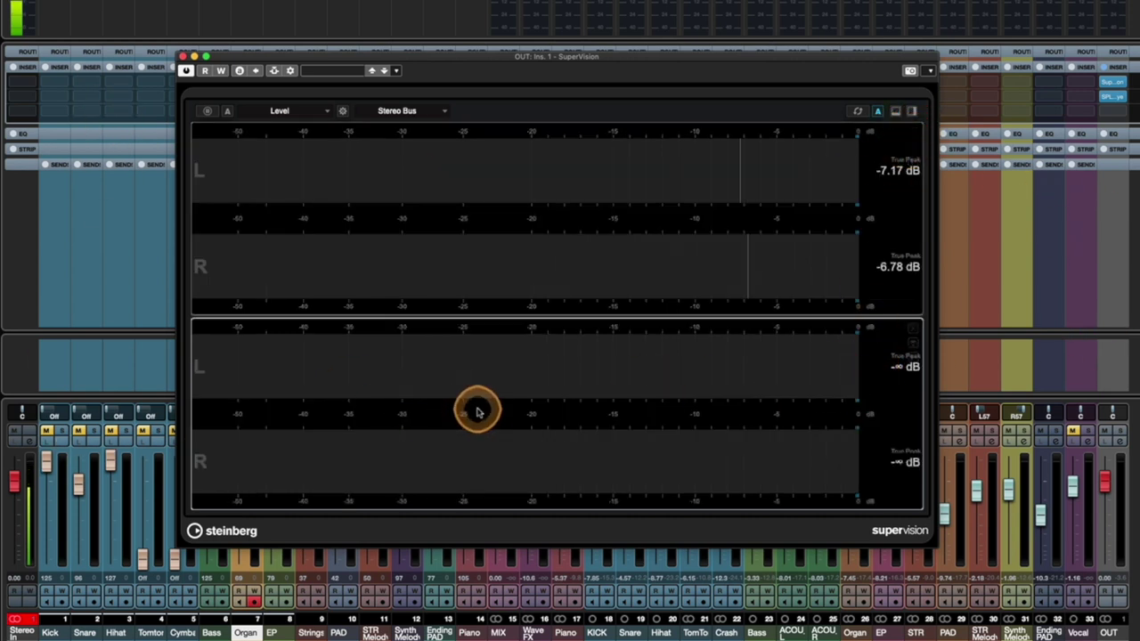
pyautogui.click(911, 357)
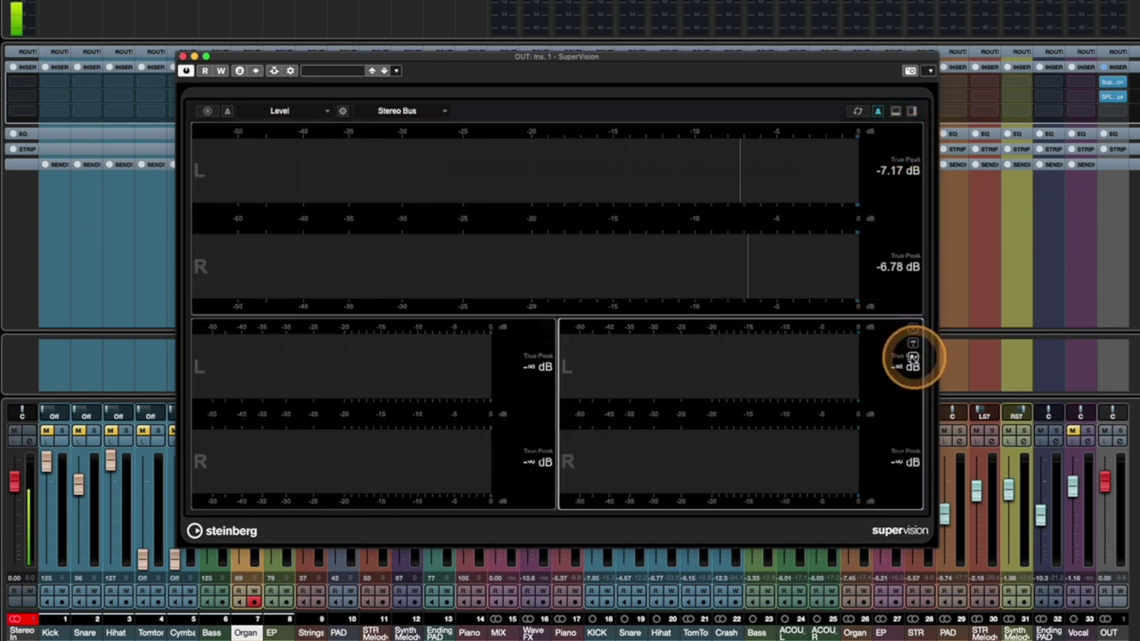
# Assign the Correlation module to the lower-left pane and the Oscilloscope module to the lower-right pane.
pyautogui.click(290, 114)
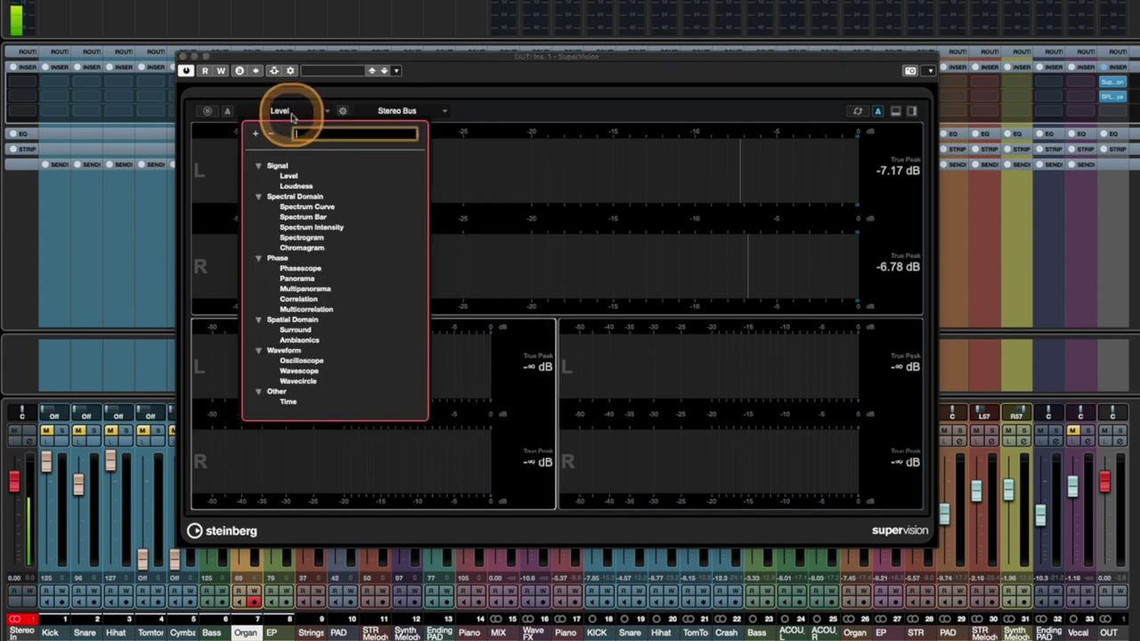
pyautogui.click(299, 299)
pyautogui.click(750, 395)
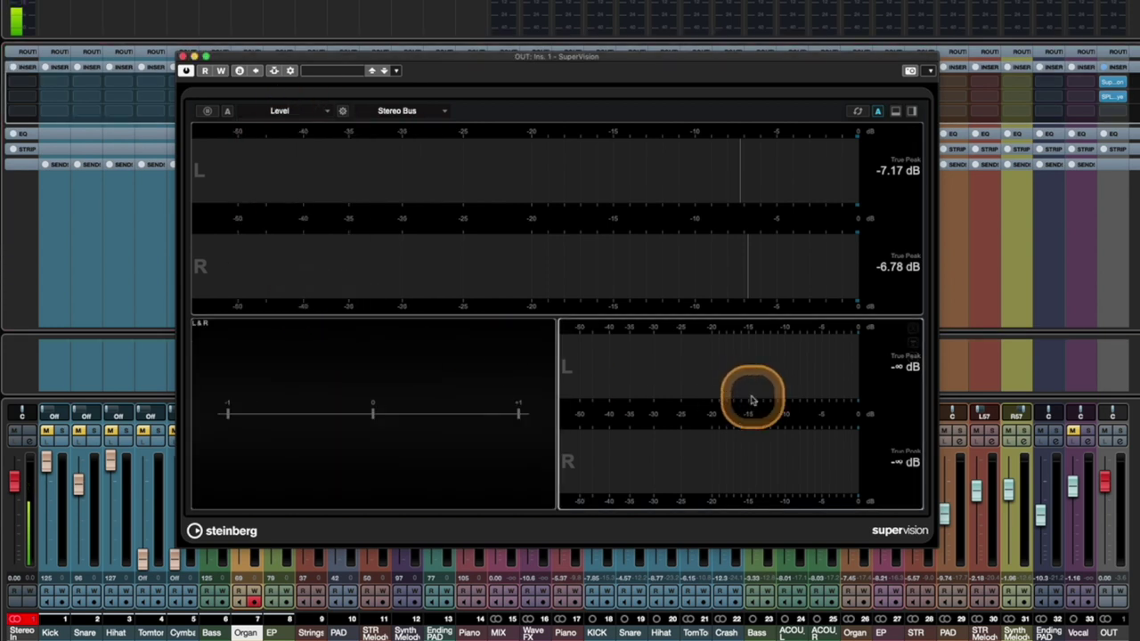
pyautogui.click(303, 111)
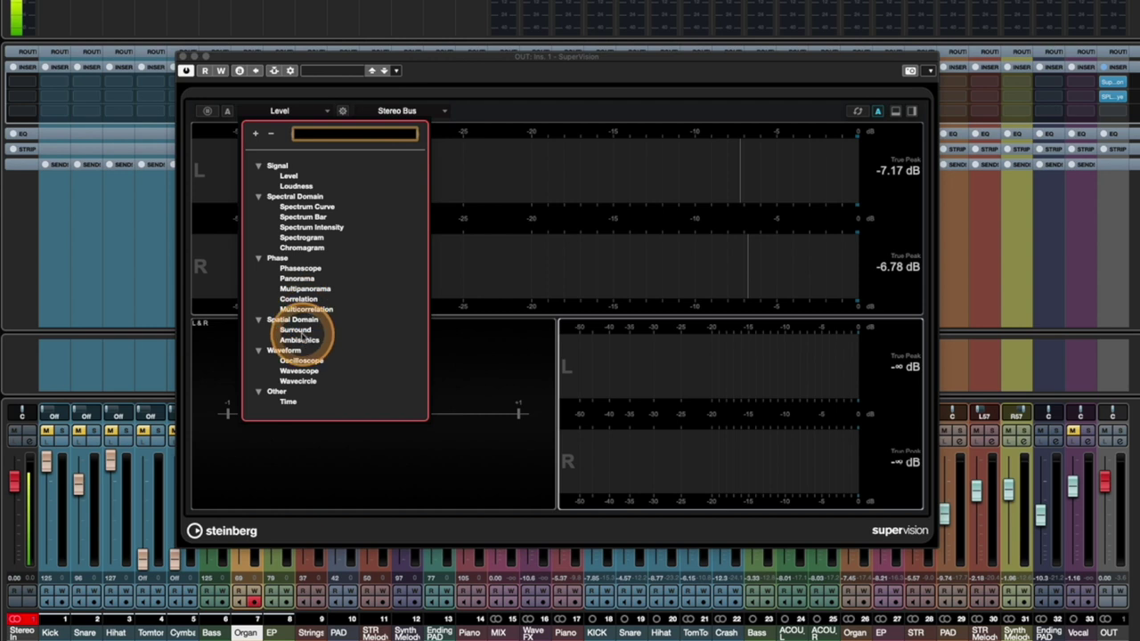
pyautogui.click(302, 369)
# Assign the Wavescope module to the wide upper pane and play the project through the meters.
pyautogui.click(522, 275)
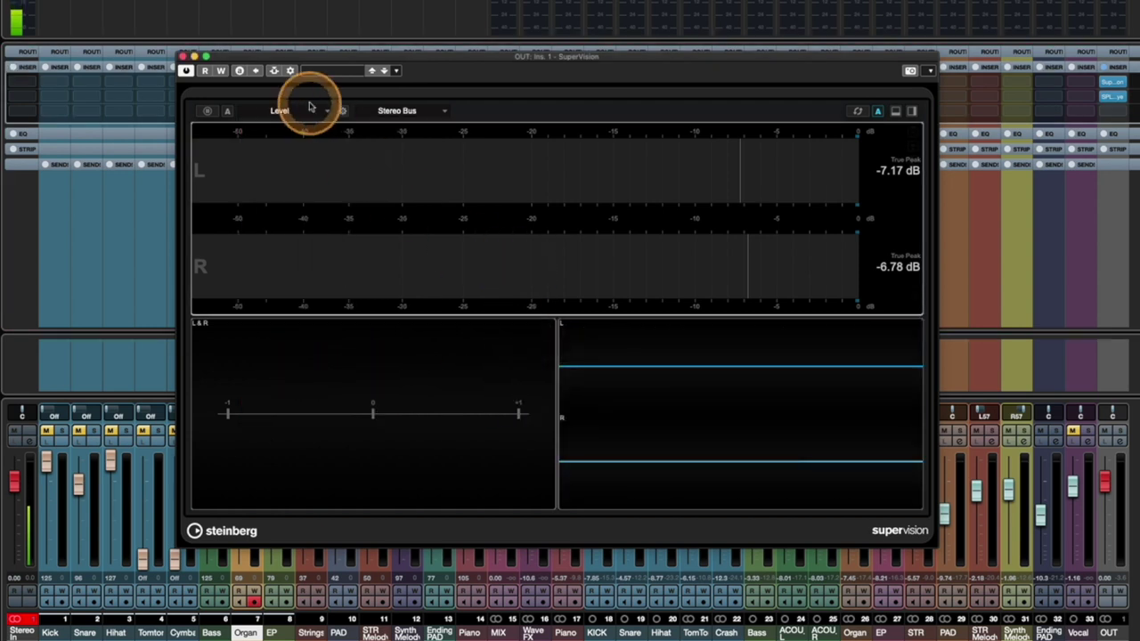
pyautogui.click(303, 110)
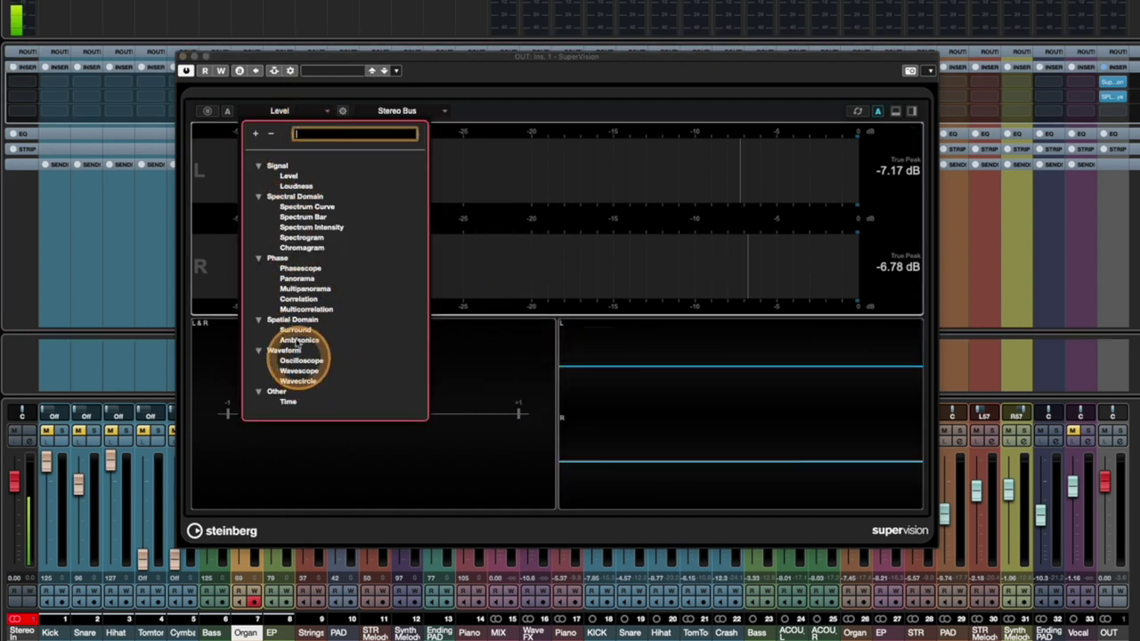
pyautogui.click(303, 371)
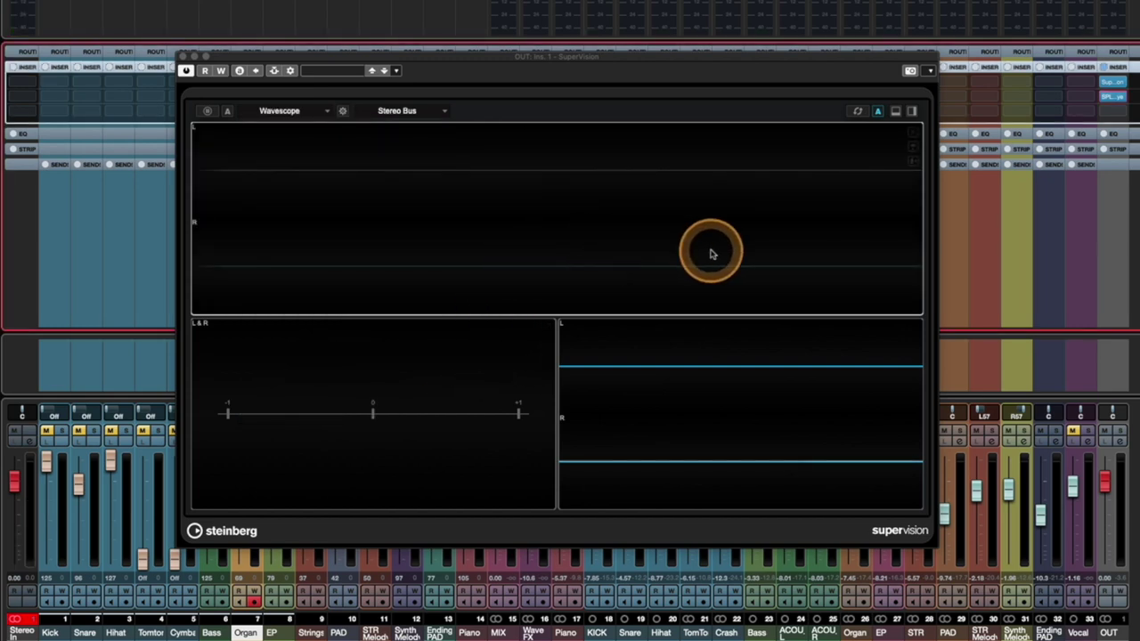
pyautogui.press('space')
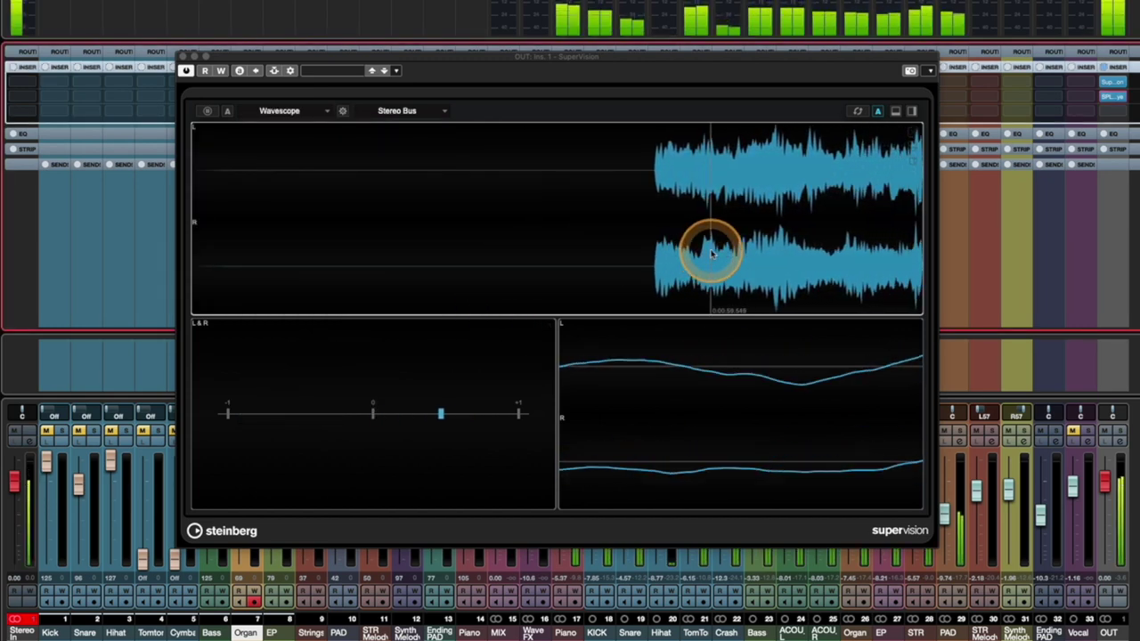
pyautogui.click(283, 112)
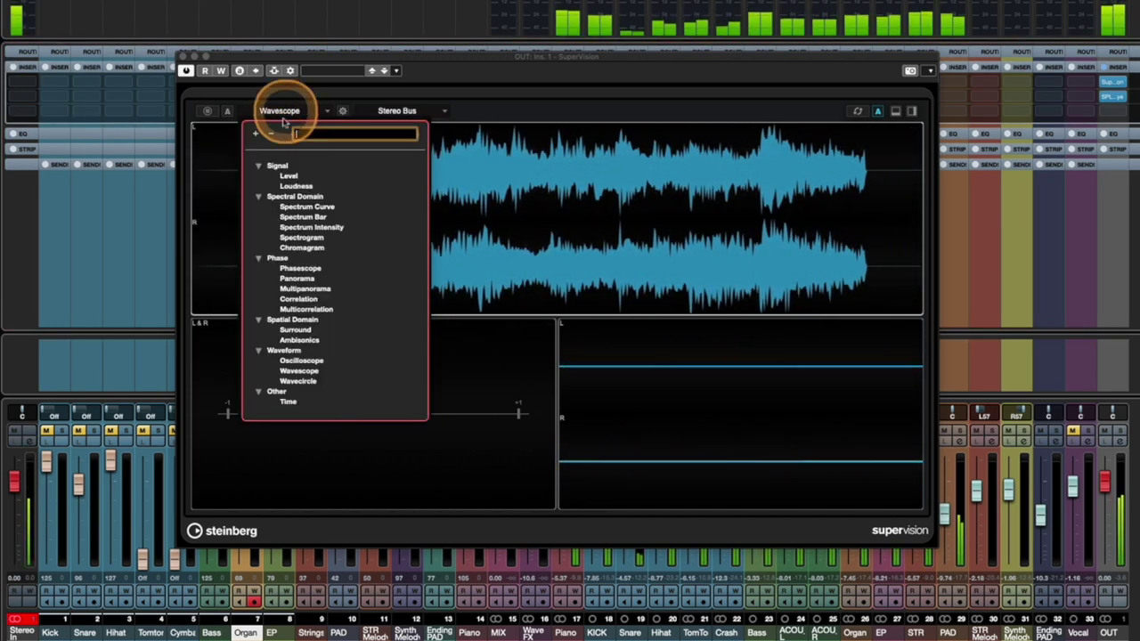
pyautogui.click(865, 407)
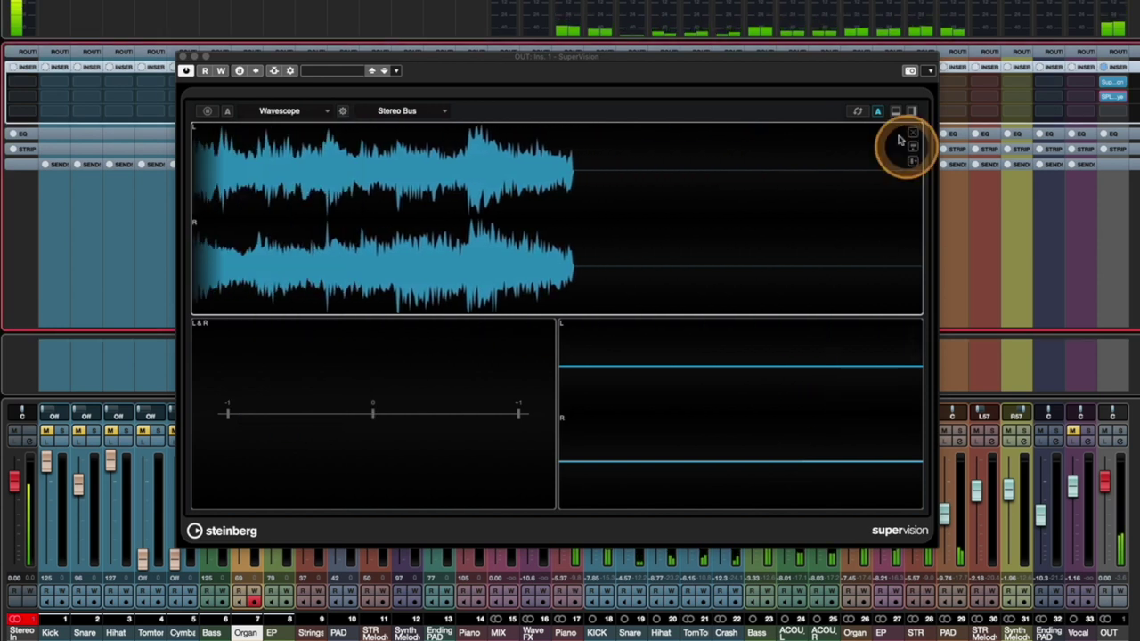
pyautogui.click(897, 111)
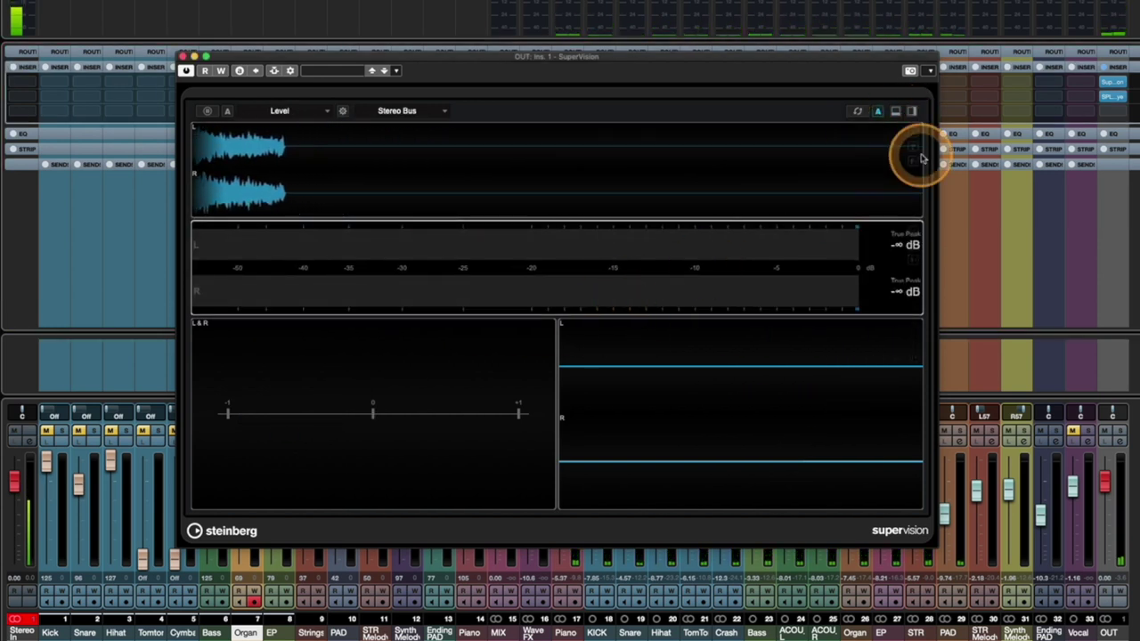
pyautogui.click(912, 232)
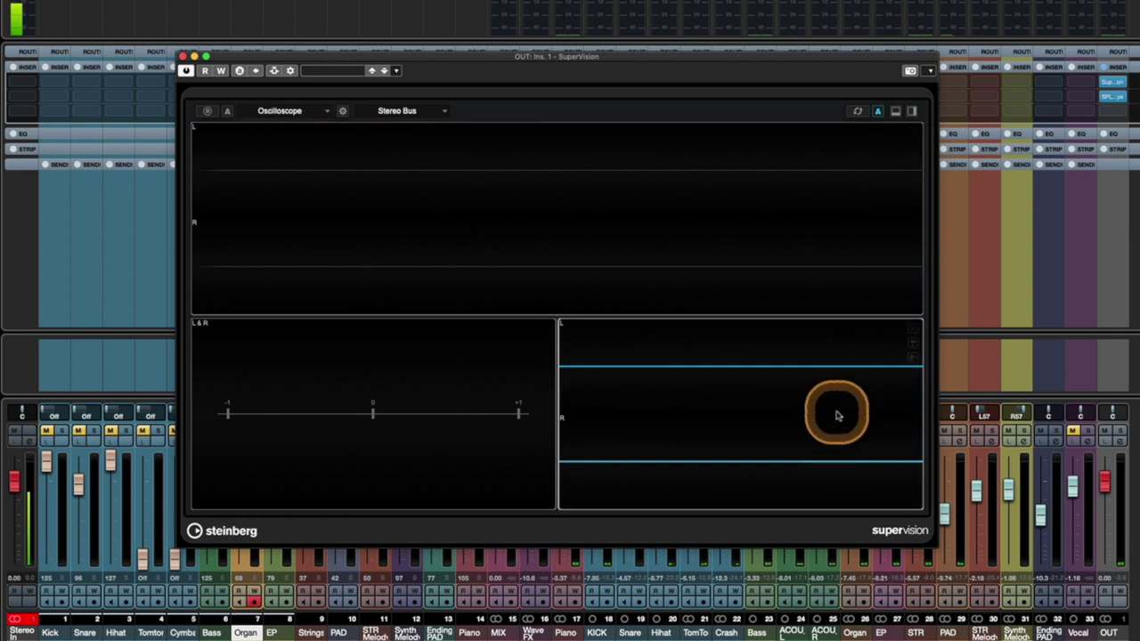
# Split the Oscilloscope pane into upper and lower panes, assign the Time module to the lower one, and play the project.
pyautogui.click(896, 110)
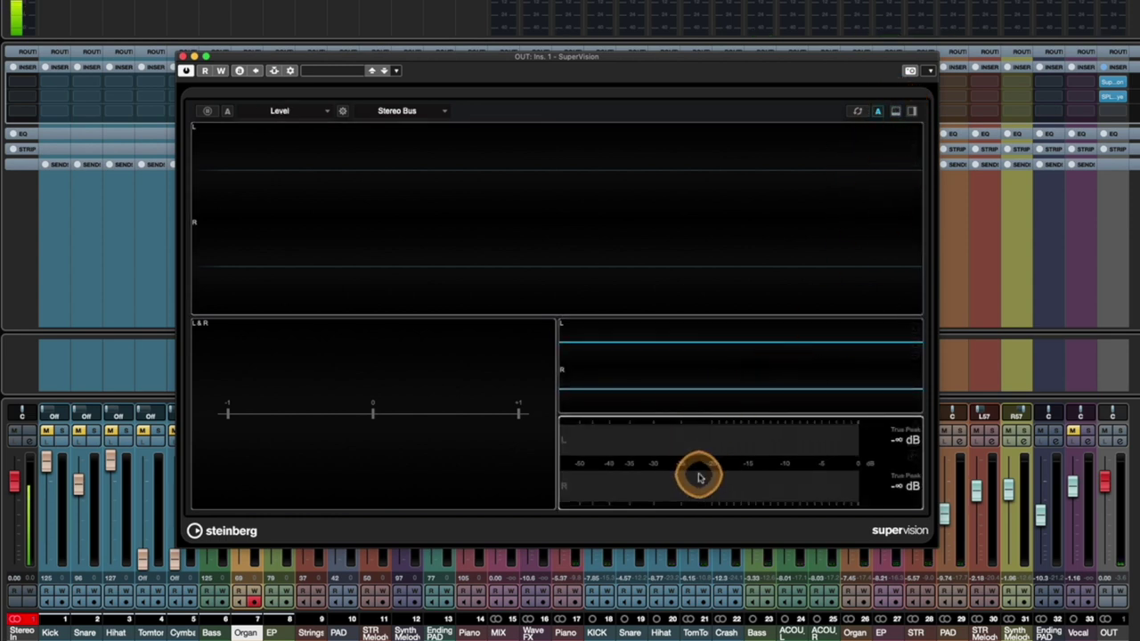
pyautogui.click(293, 112)
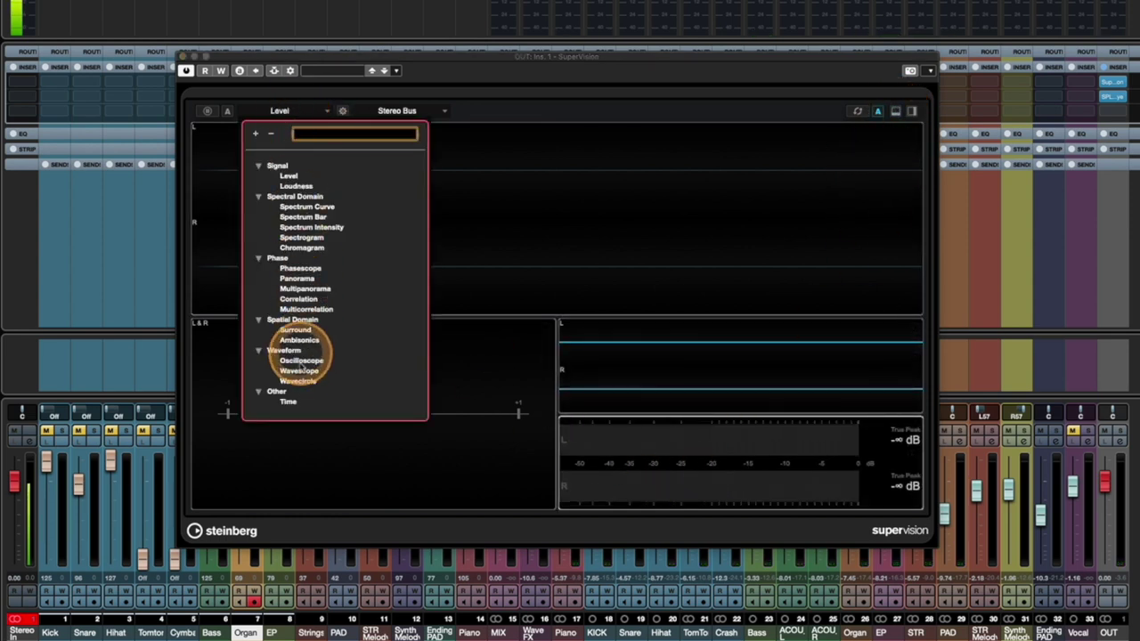
pyautogui.click(291, 402)
pyautogui.press('space')
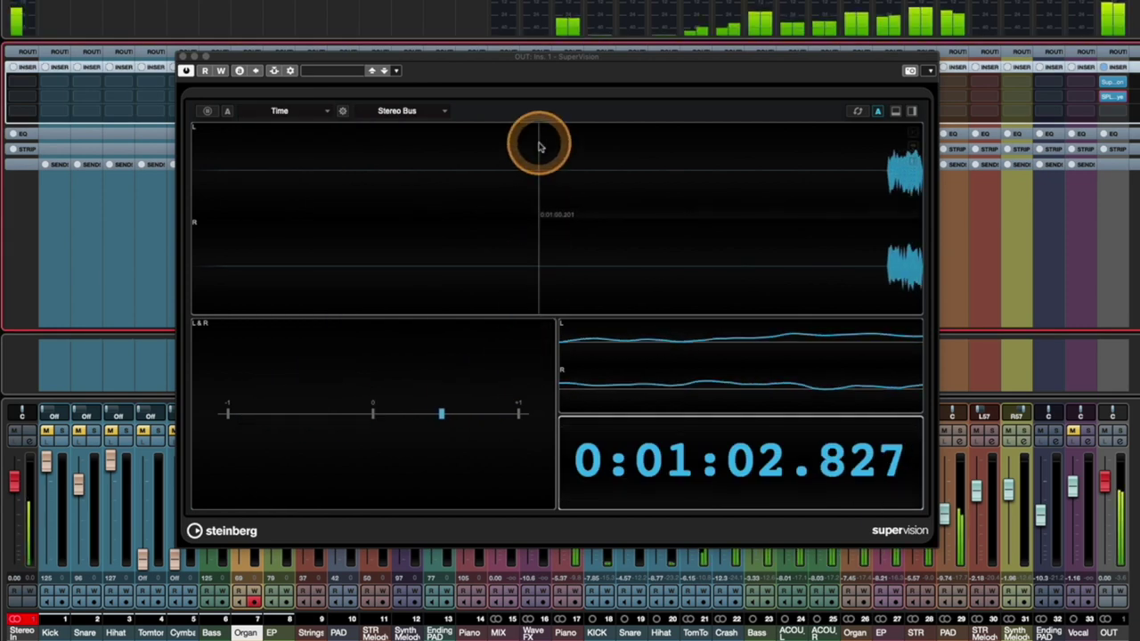
# Replace the Oscilloscope module above the Time pane with Spectrum Bar.
pyautogui.click(776, 392)
pyautogui.click(280, 110)
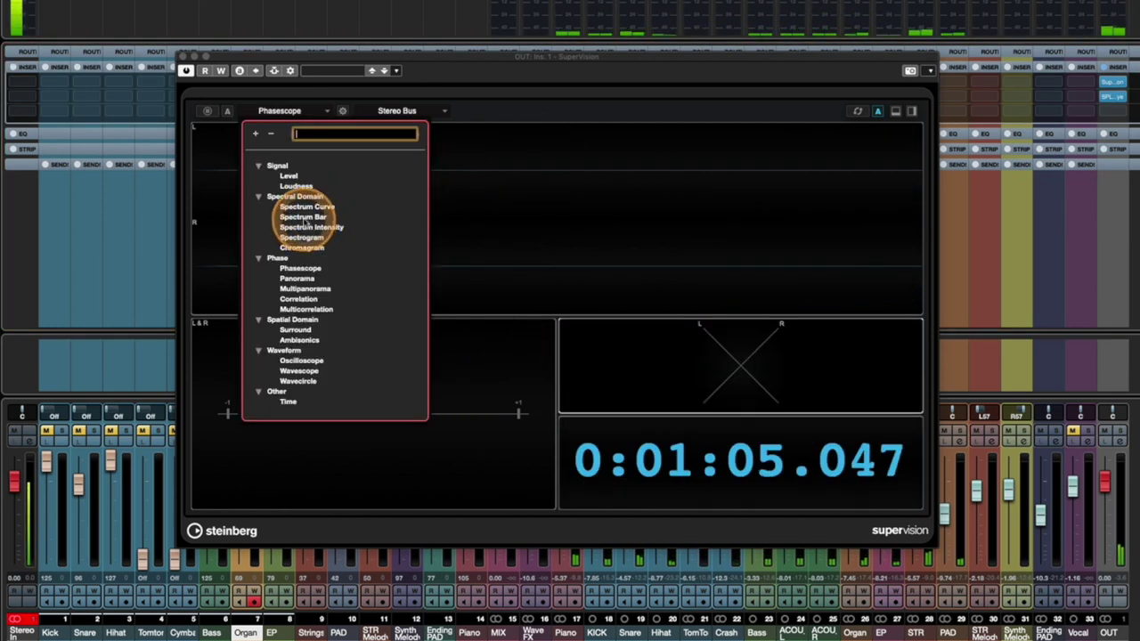
pyautogui.click(292, 210)
pyautogui.click(595, 230)
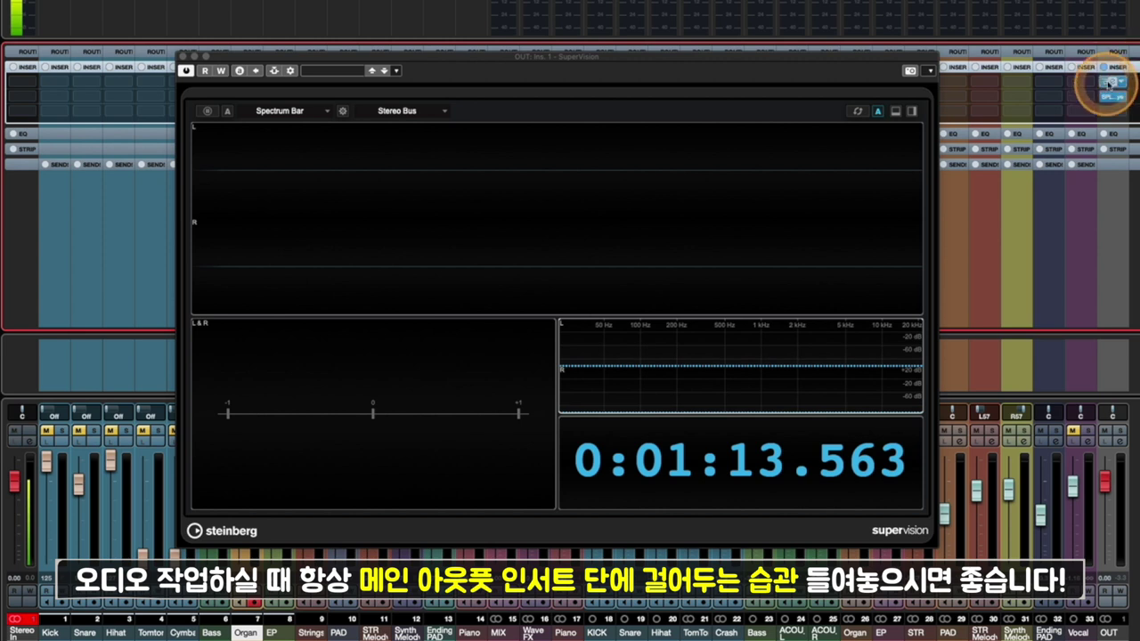
pyautogui.moveTo(1126, 114); pyautogui.dragTo(1127, 92)
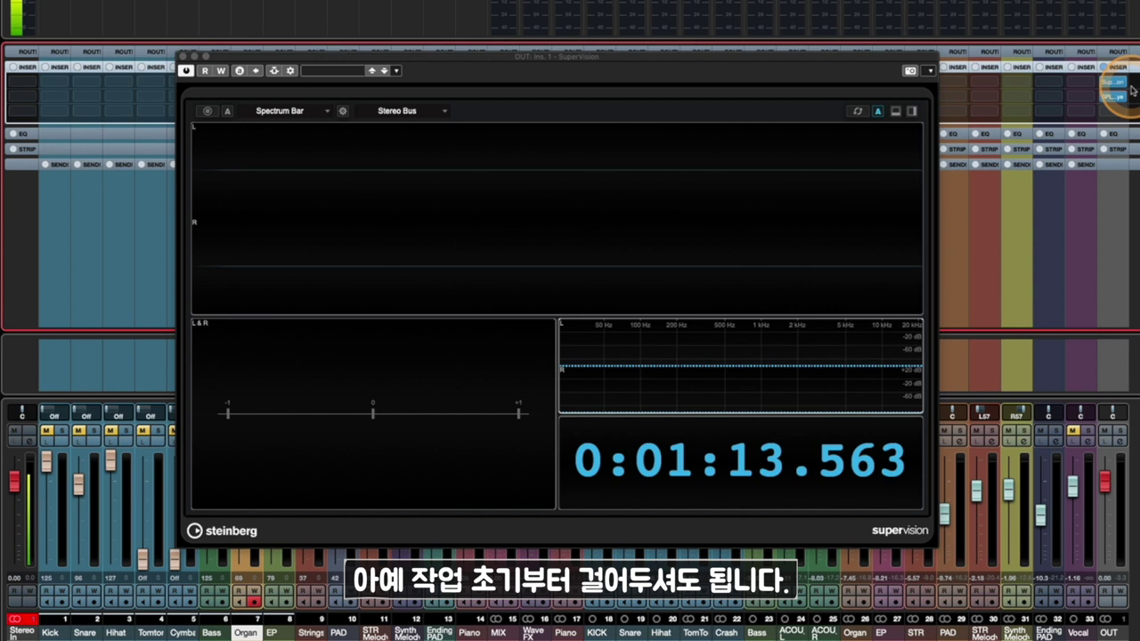
pyautogui.moveTo(1132, 91); pyautogui.dragTo(1113, 82)
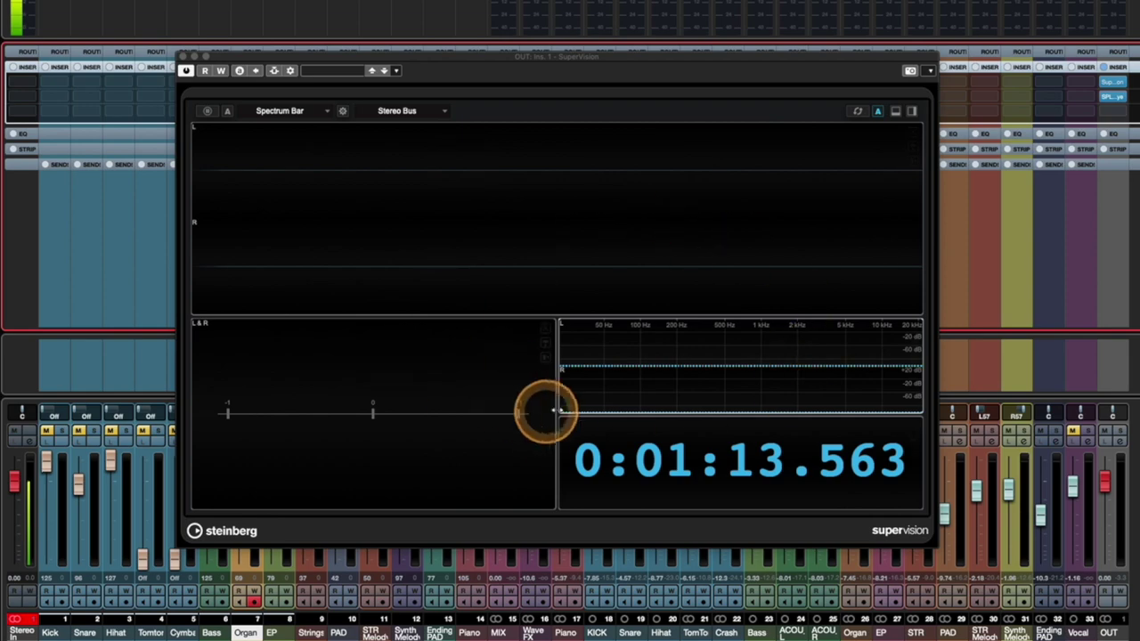